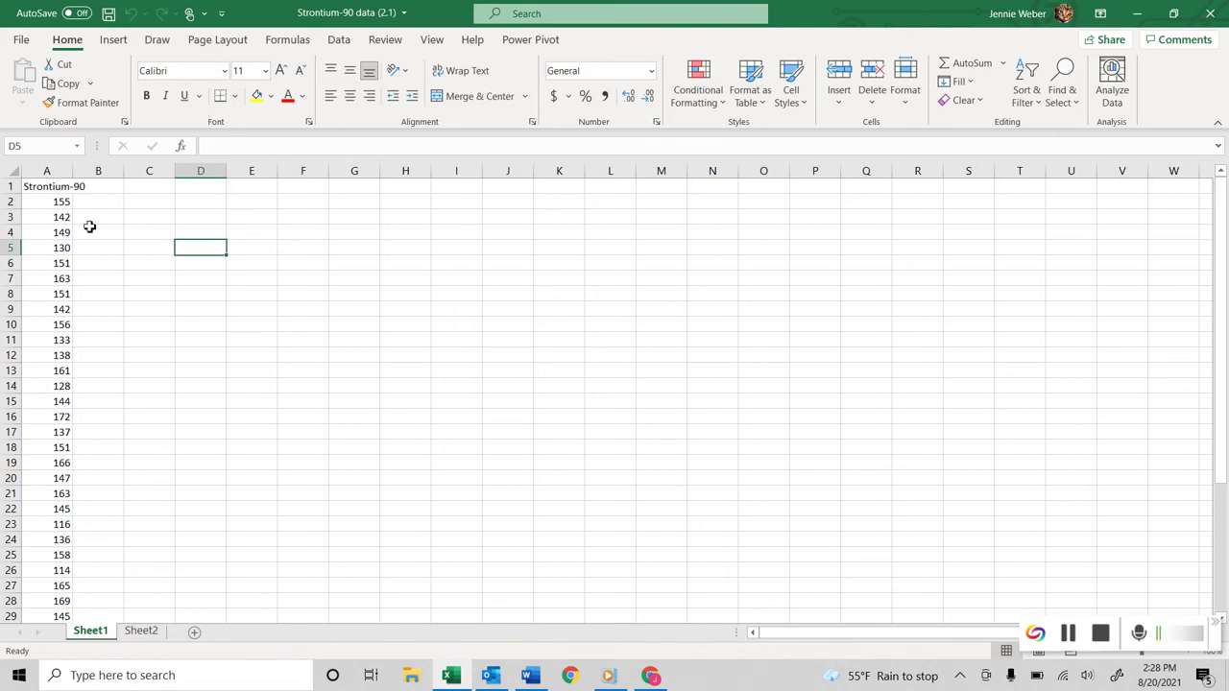
Step: Select all of column A containing the Strontium-90 readings, ending on the Home tab
{"action": "left_click", "coordinate": [55, 171]}
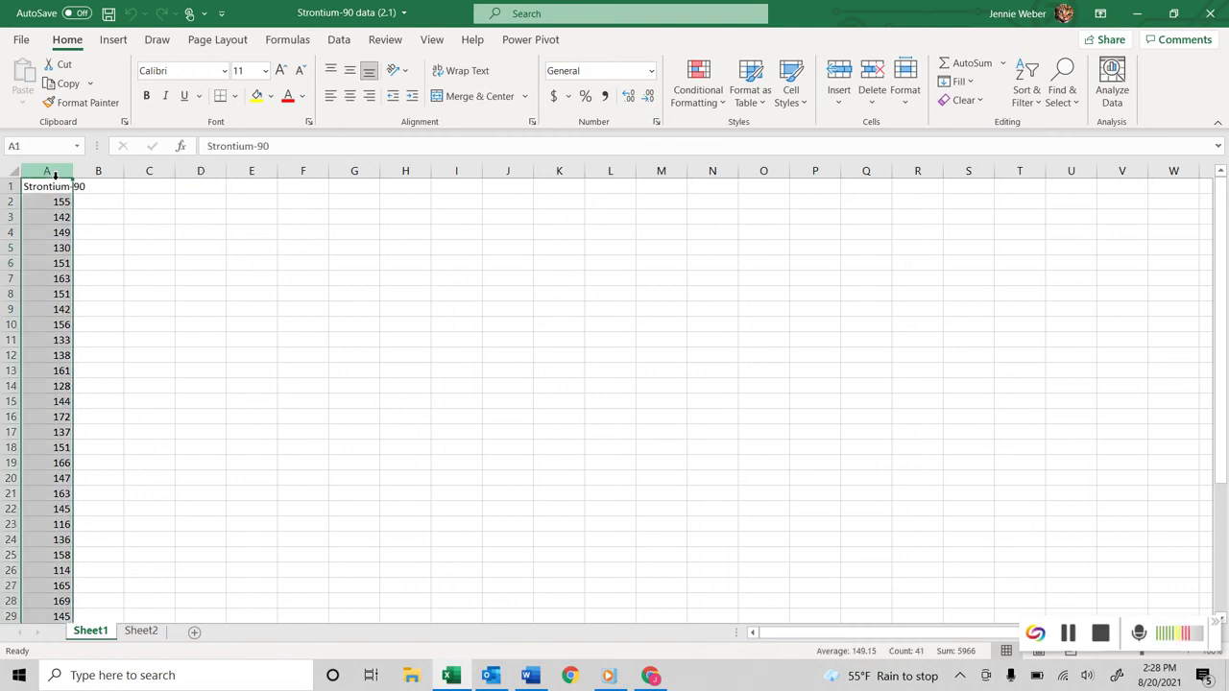
{"action": "left_click", "coordinate": [339, 42]}
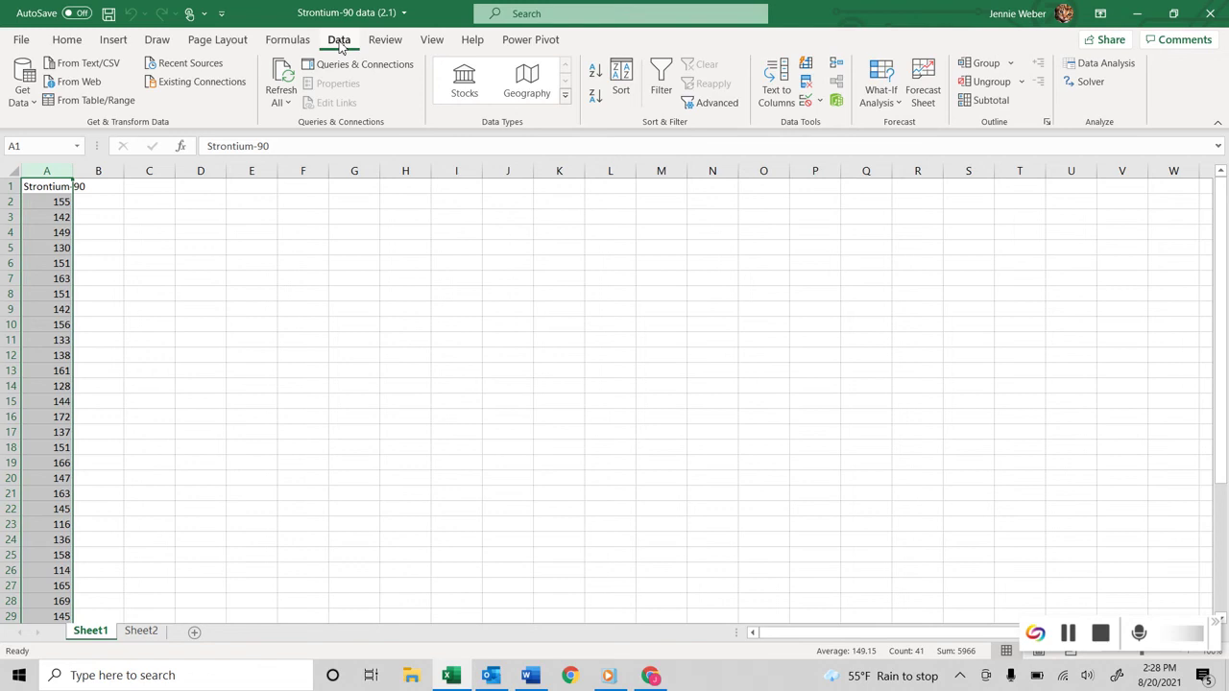
{"action": "left_click", "coordinate": [79, 43]}
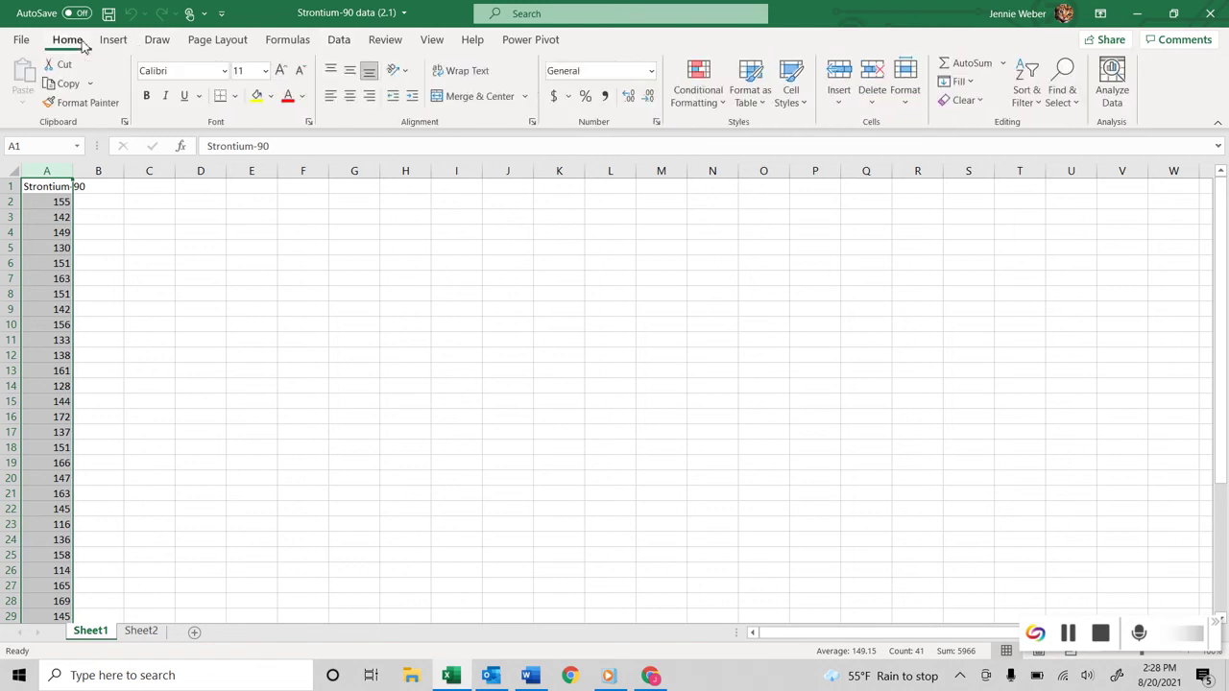
Step: Sort column A smallest to largest so 114 tops the list in A2, then scroll to verify
{"action": "left_click", "coordinate": [1024, 100]}
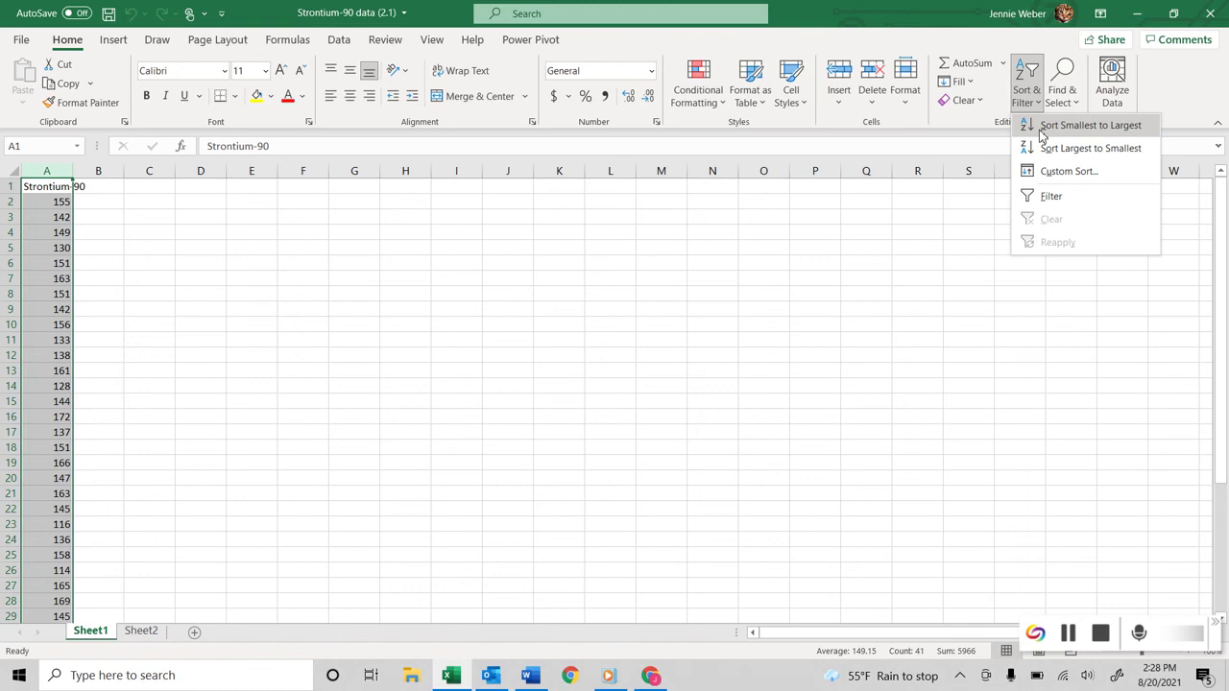
{"action": "left_click", "coordinate": [1041, 135]}
{"action": "left_click", "coordinate": [1026, 96]}
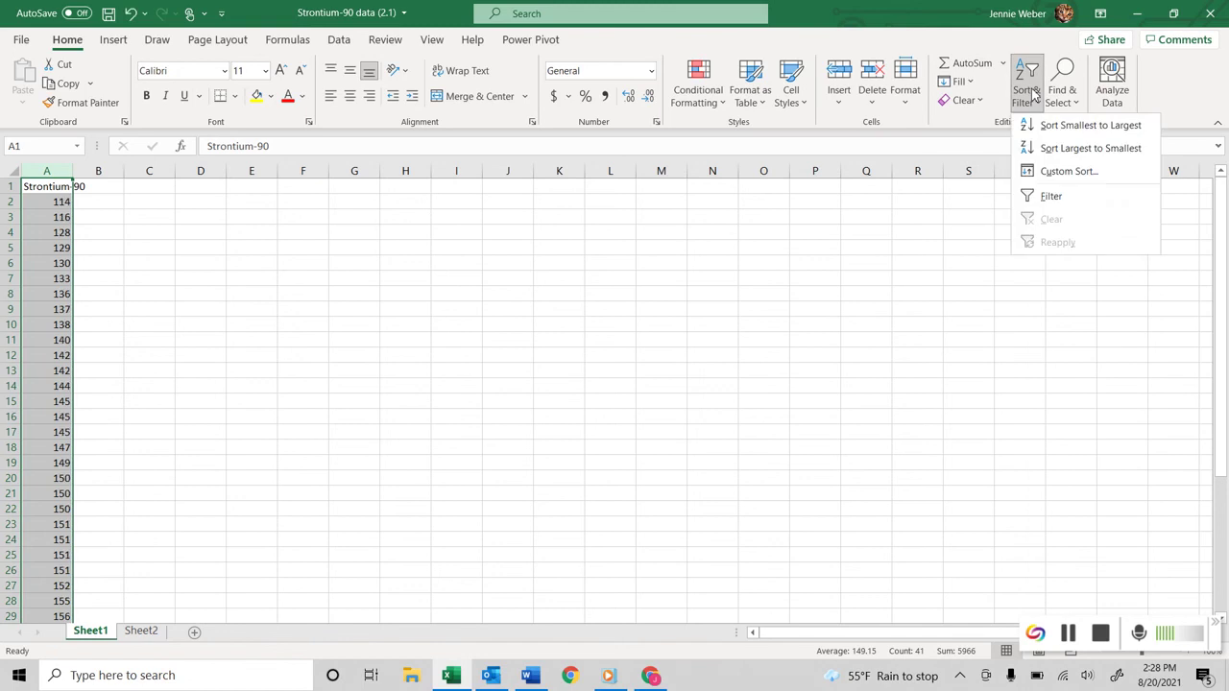
{"action": "left_click", "coordinate": [294, 398]}
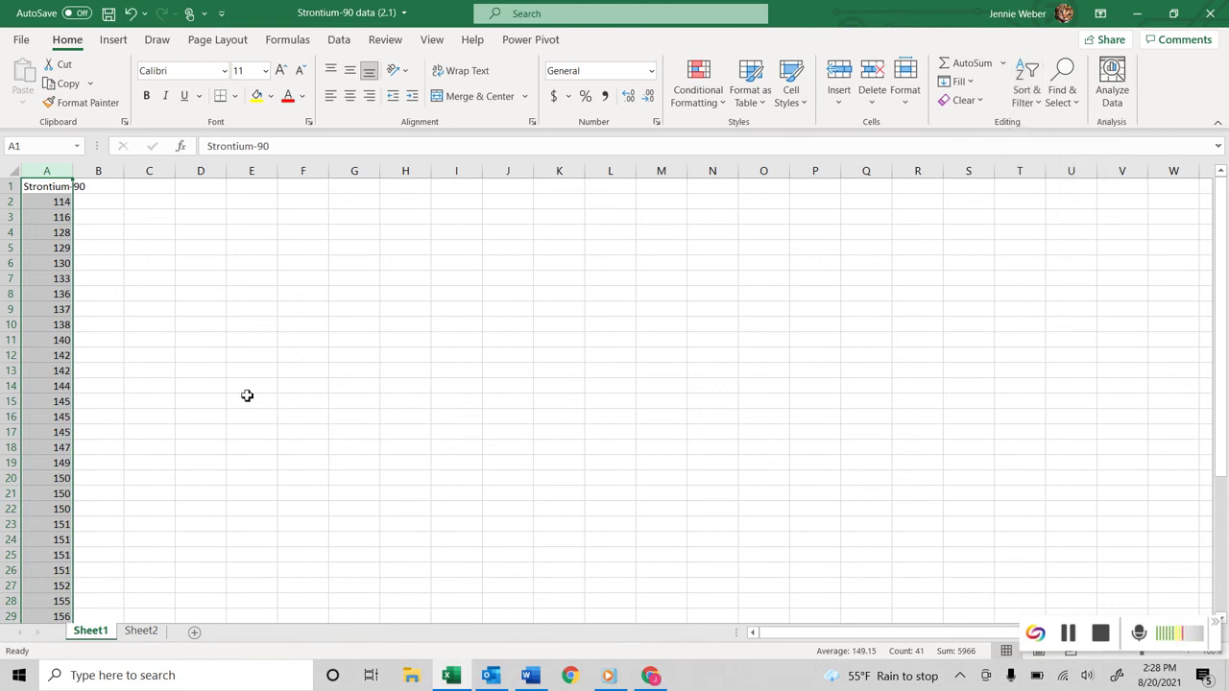
{"action": "scroll", "coordinate": [192, 444], "scroll_direction": "down", "scroll_amount": 9}
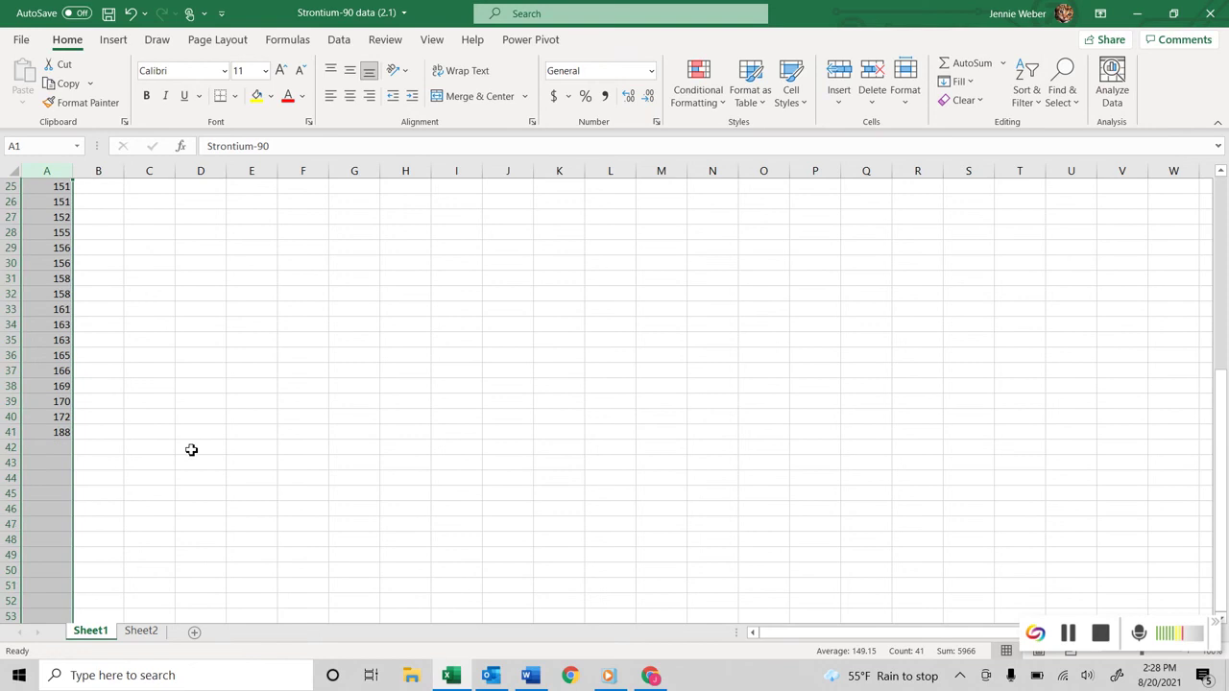
{"action": "scroll", "coordinate": [191, 451], "scroll_direction": "up", "scroll_amount": 9}
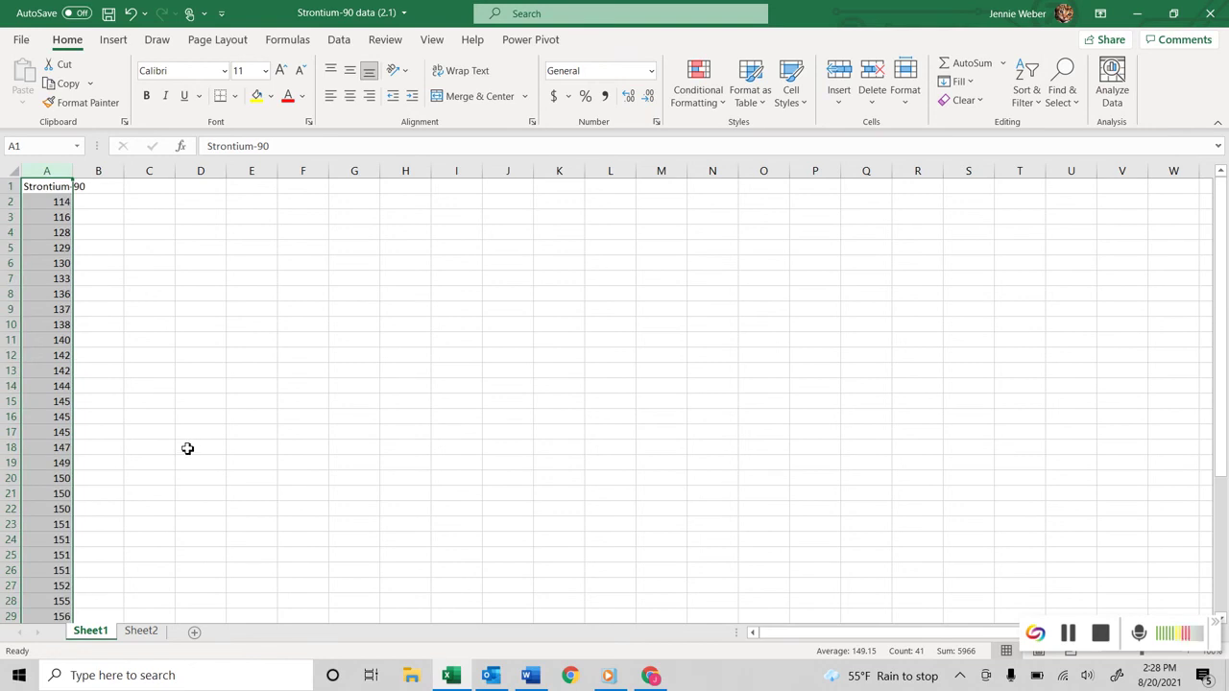
{"action": "scroll", "coordinate": [214, 471], "scroll_direction": "down", "scroll_amount": 12}
{"action": "left_click", "coordinate": [215, 478]}
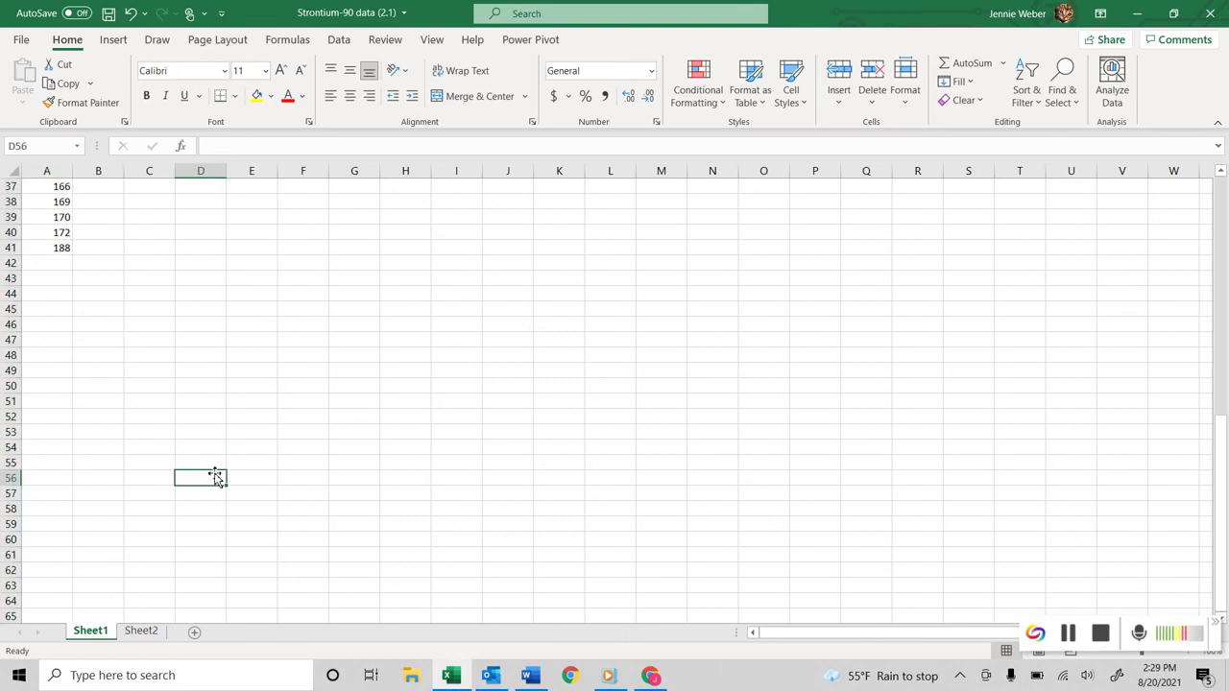
{"action": "scroll", "coordinate": [220, 405], "scroll_direction": "up", "scroll_amount": 9}
{"action": "scroll", "coordinate": [220, 405], "scroll_direction": "up", "scroll_amount": 3}
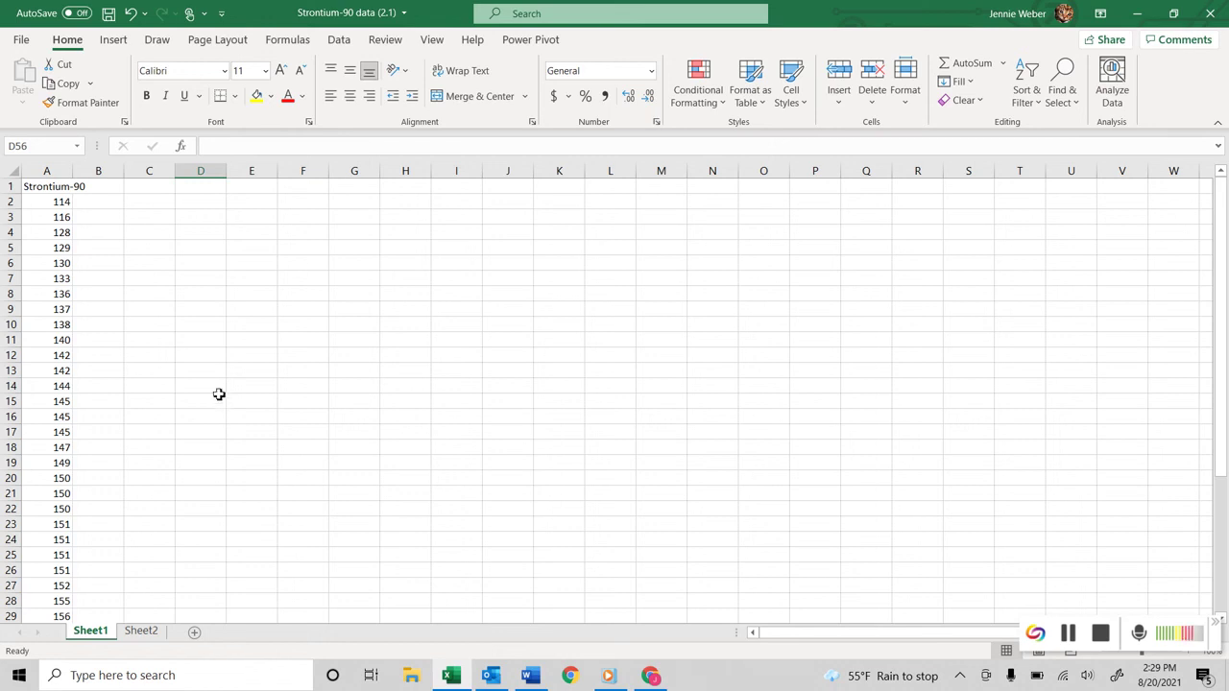
{"action": "left_click", "coordinate": [202, 233]}
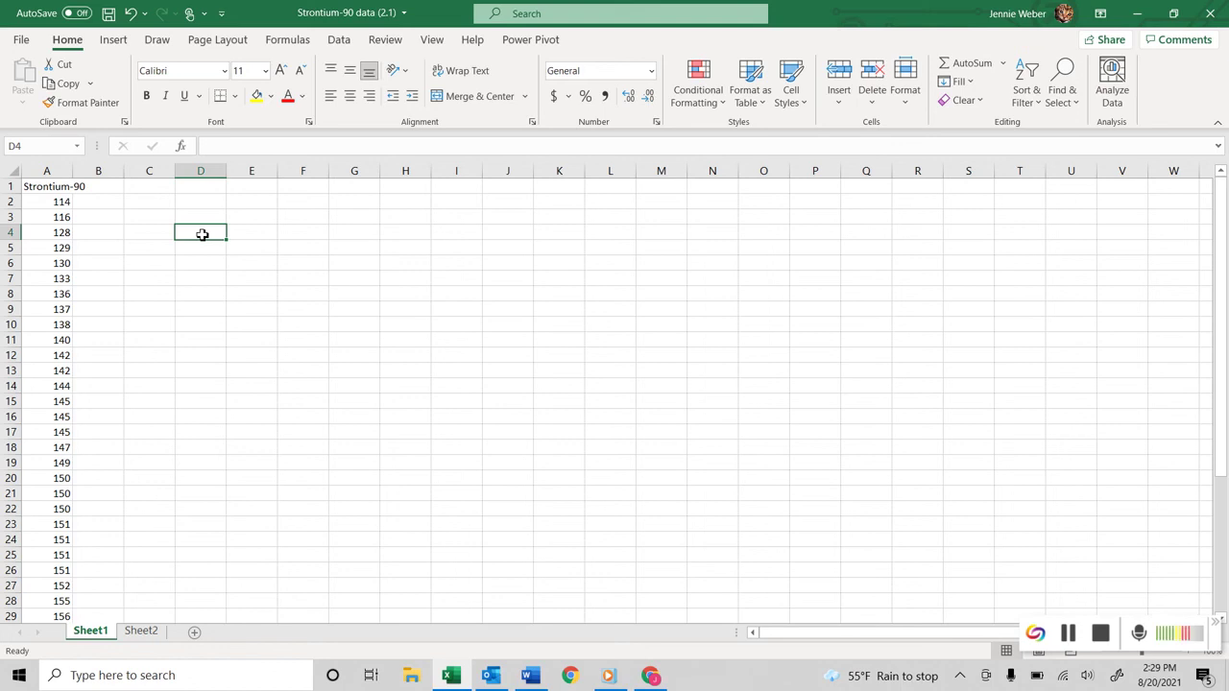
Step: Enter '110 - 119' in D4 and the heading 'Strontium-90 Levels' in D3
{"action": "type", "text": "'110 - 1"}
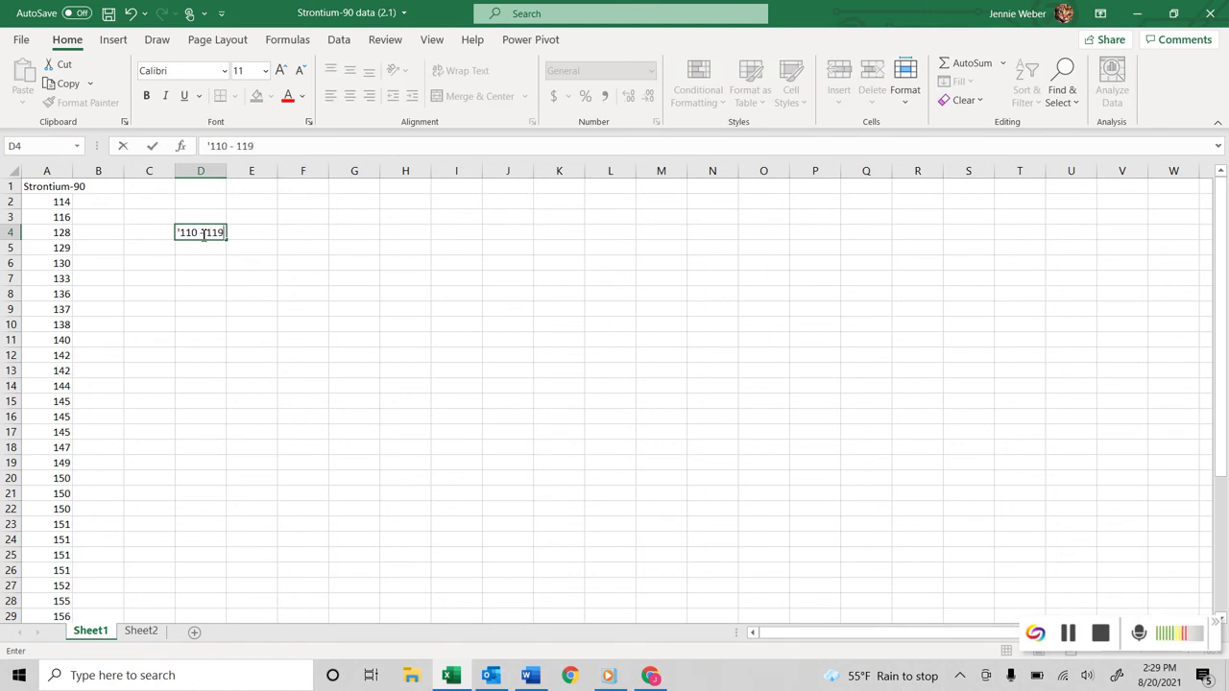
{"action": "type", "text": "19"}
{"action": "key", "text": "Return"}
{"action": "key", "text": "Up"}
{"action": "key", "text": "Up"}
{"action": "type", "text": "Strontium-90 Levels"}
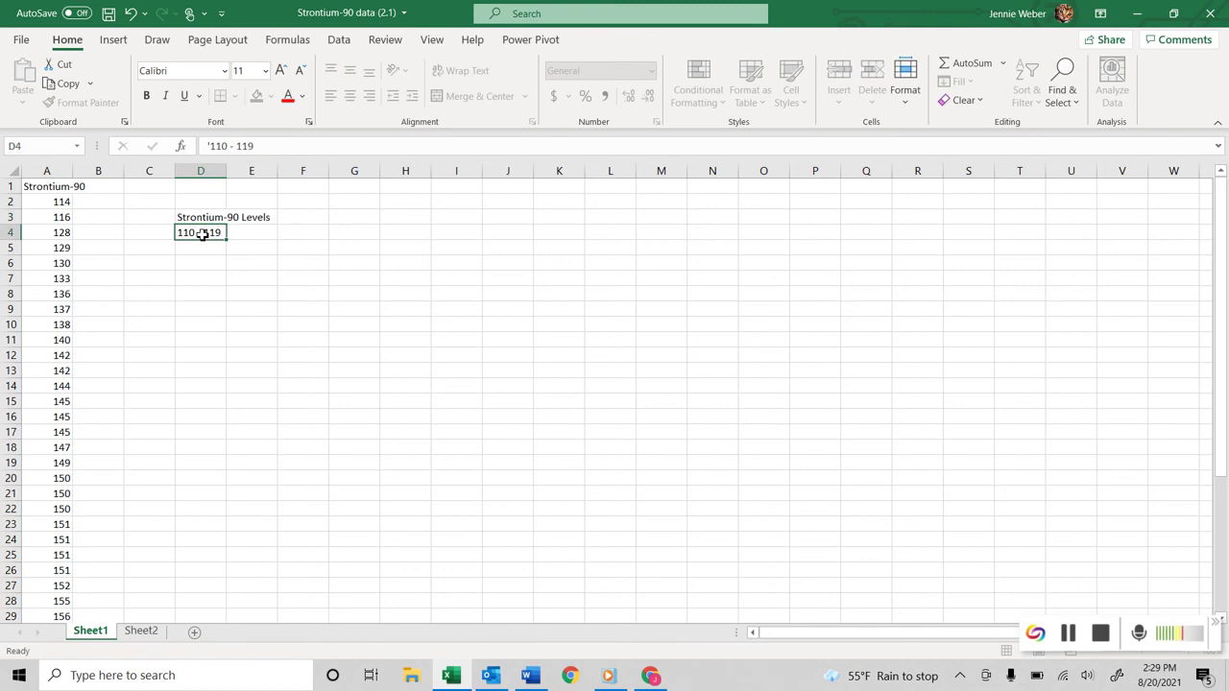
{"action": "key", "text": "Return"}
Step: Enter the 120-129 and 130 - 139 class ranges in D5 and D6
{"action": "left_click", "coordinate": [205, 246]}
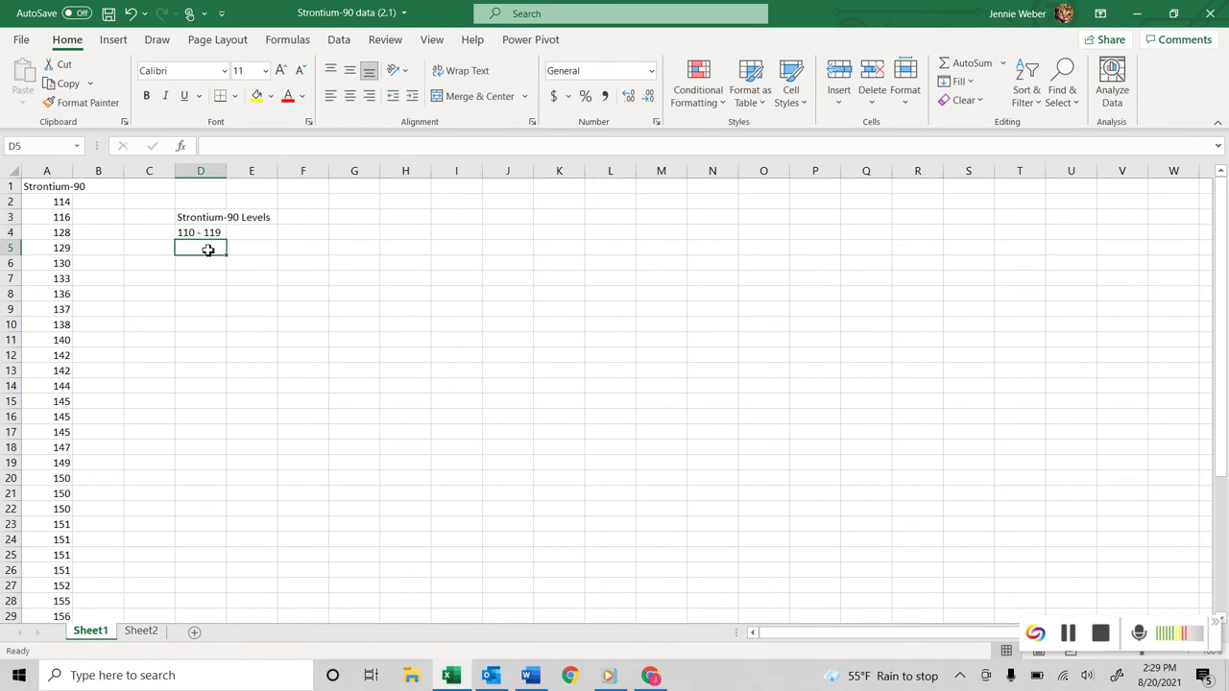
{"action": "type", "text": "'"}
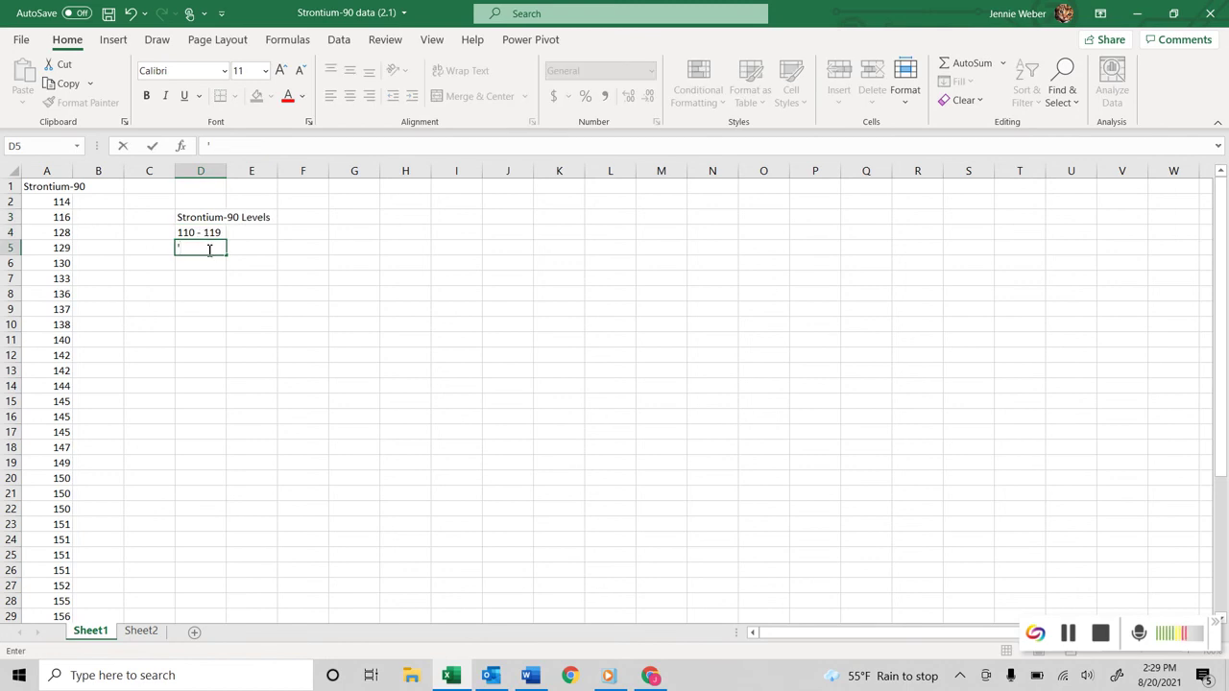
{"action": "type", "text": "20-129"}
{"action": "key", "text": "Return"}
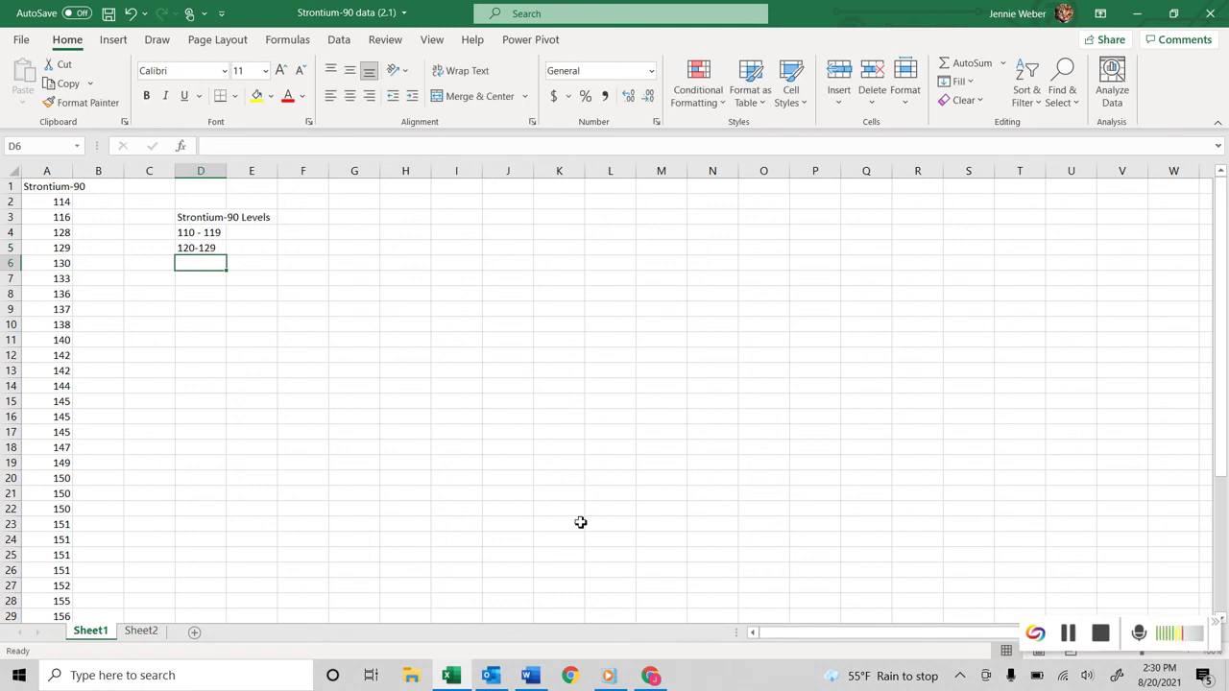
{"action": "type", "text": "130 - 139"}
{"action": "key", "text": "Return"}
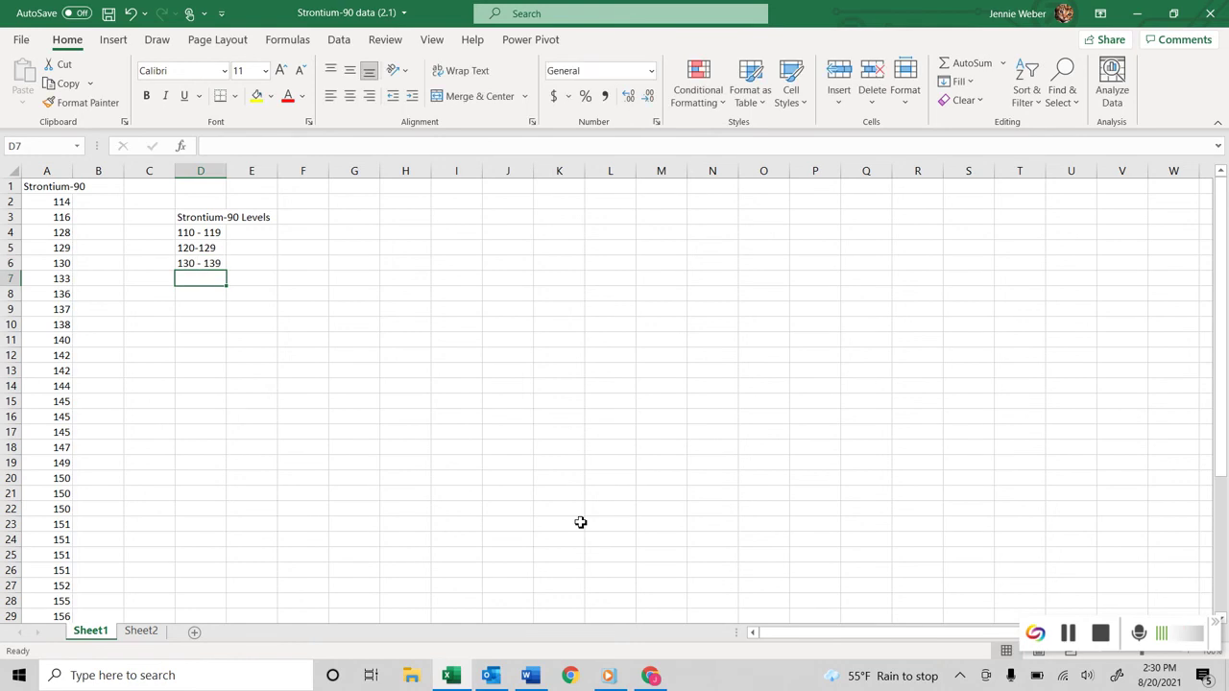
Step: Correct D5 to '120 - 129' and store D6 '130 - 139' as text
{"action": "key", "text": "Up"}
{"action": "key", "text": "Up"}
{"action": "left_click", "coordinate": [231, 151]}
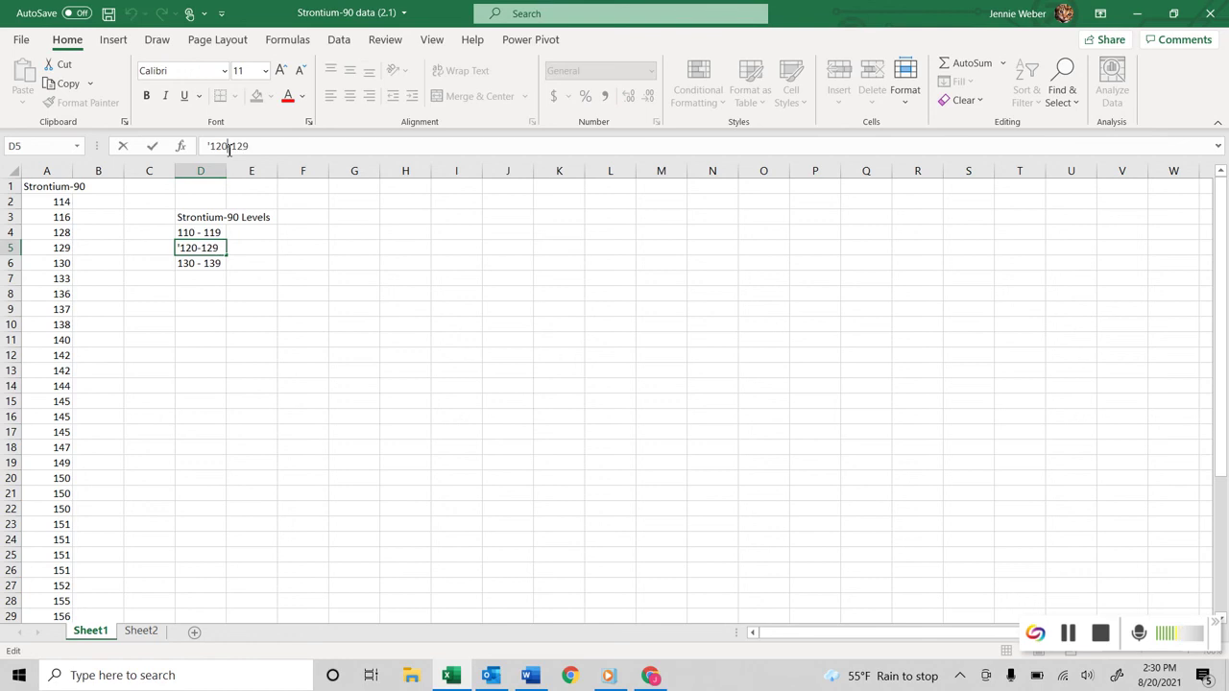
{"action": "key", "text": "Right"}
{"action": "key", "text": "Return"}
{"action": "key", "text": "Down"}
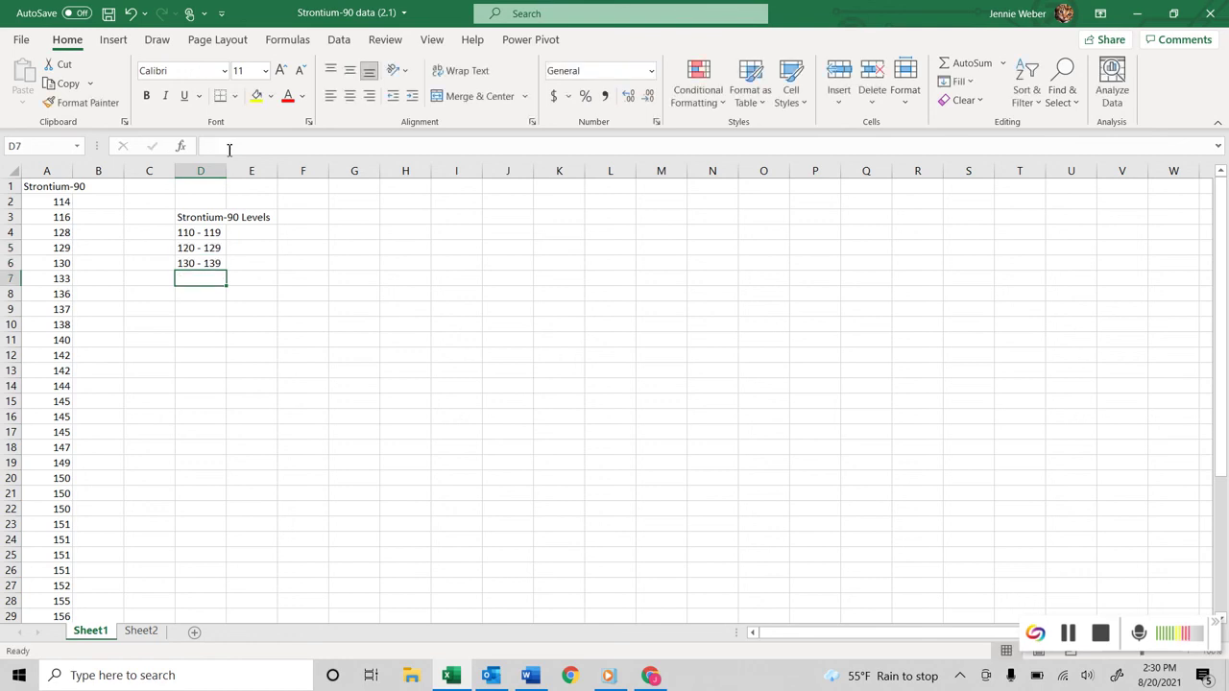
{"action": "key", "text": "Up"}
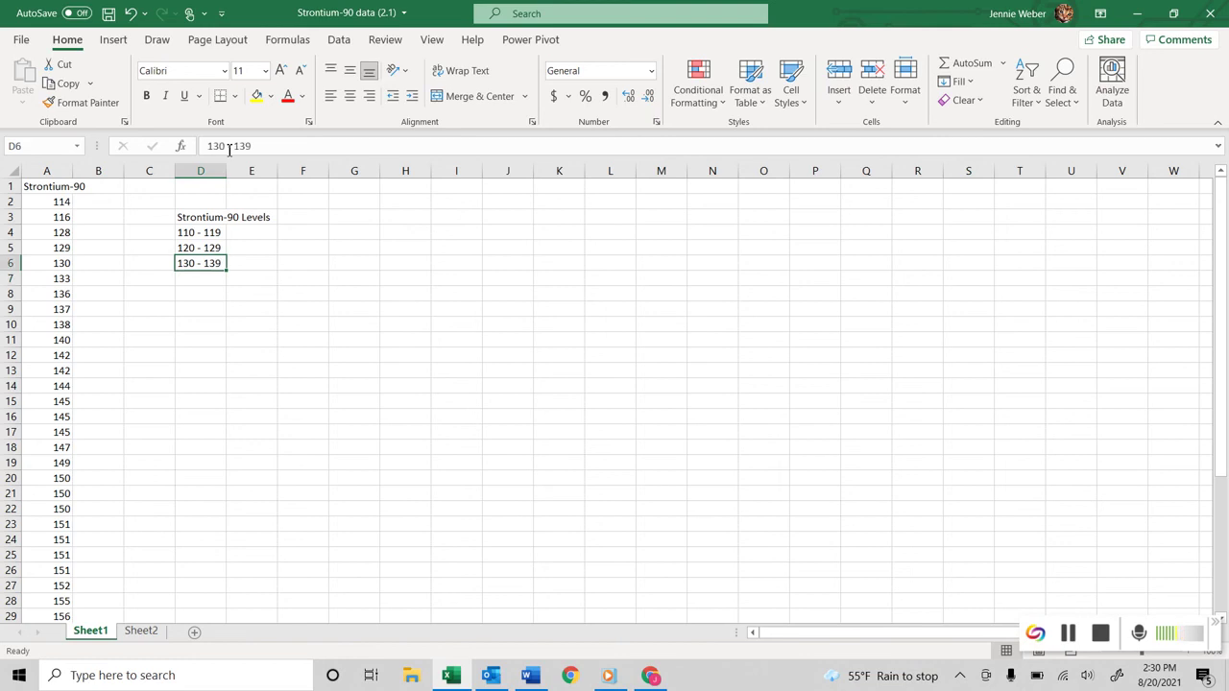
{"action": "left_click", "coordinate": [206, 146]}
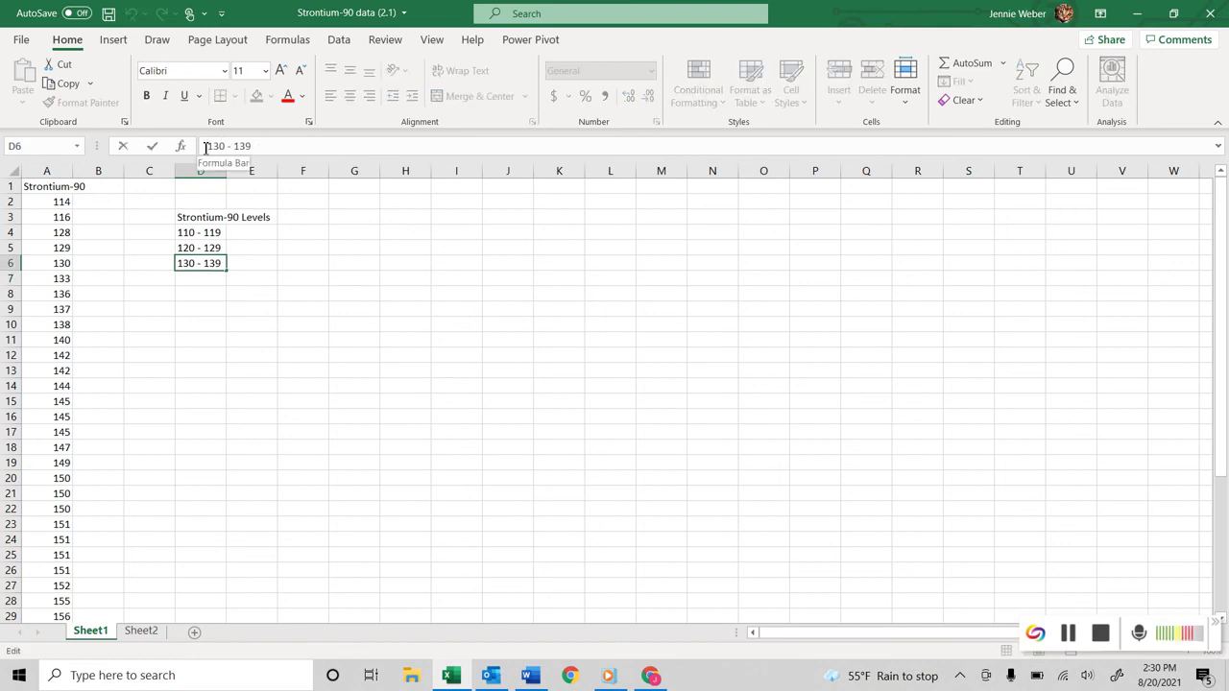
{"action": "type", "text": "'"}
{"action": "key", "text": "Return"}
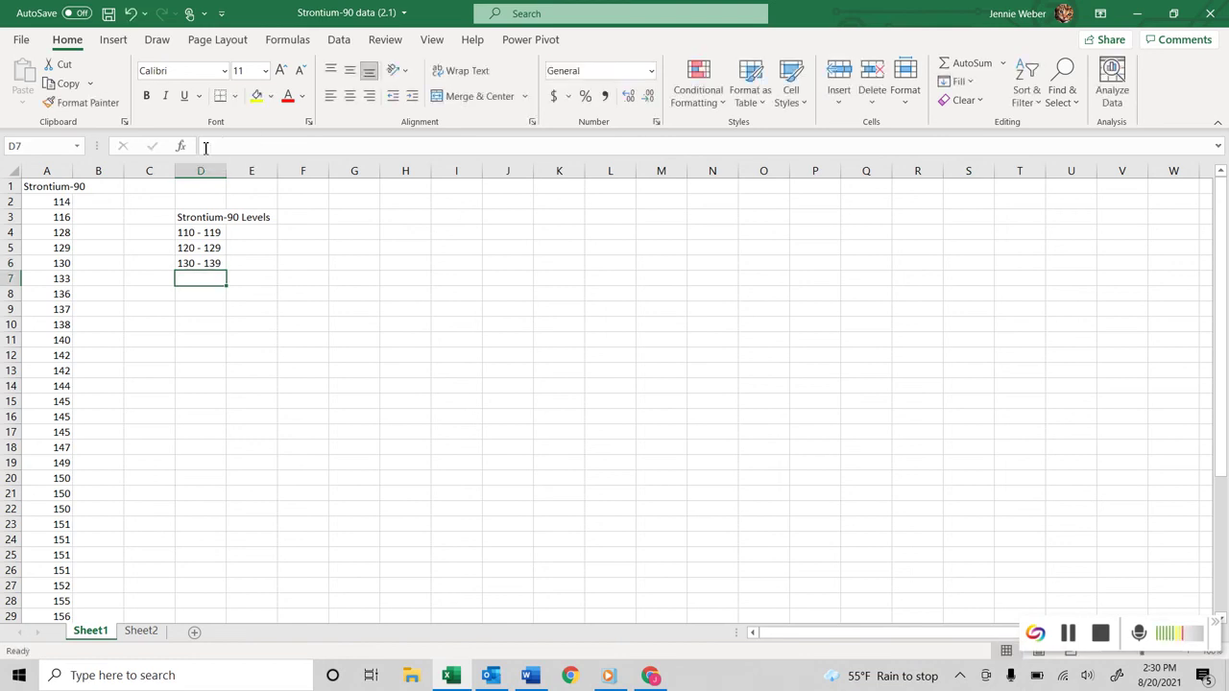
Step: Add the ranges '140 - 149' and '150 - 159' in D7:D8 with spaced hyphens
{"action": "type", "text": "'140-149"}
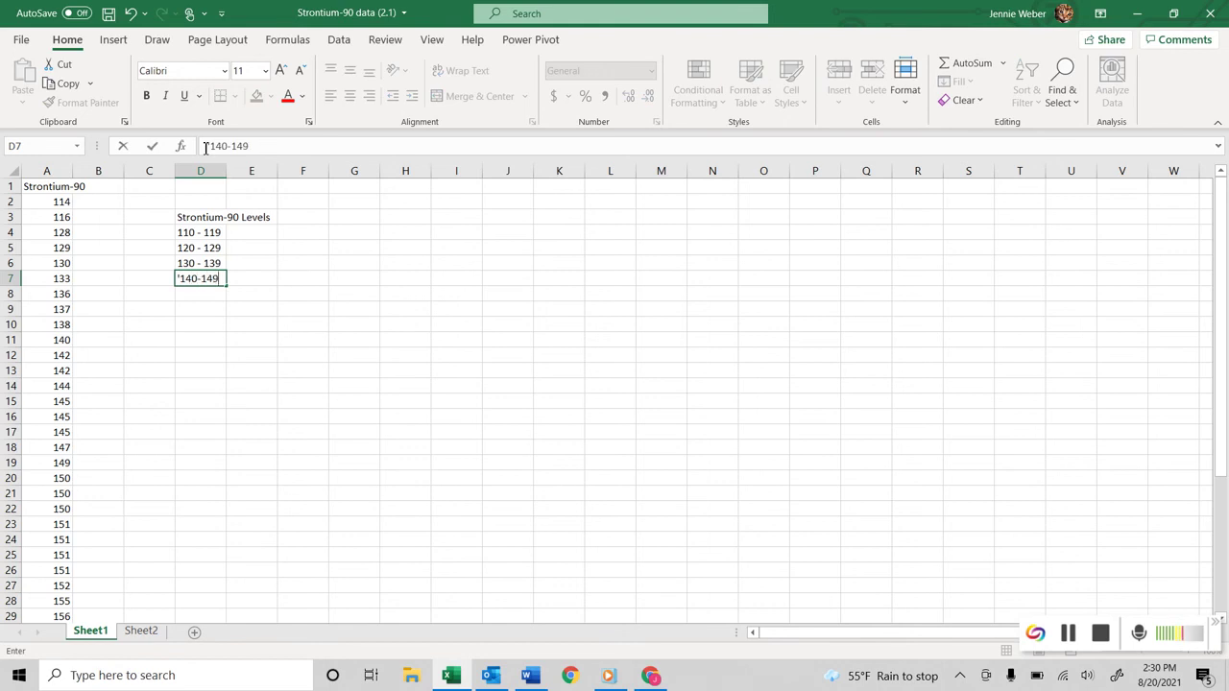
{"action": "key", "text": "Return"}
{"action": "type", "text": "'14"}
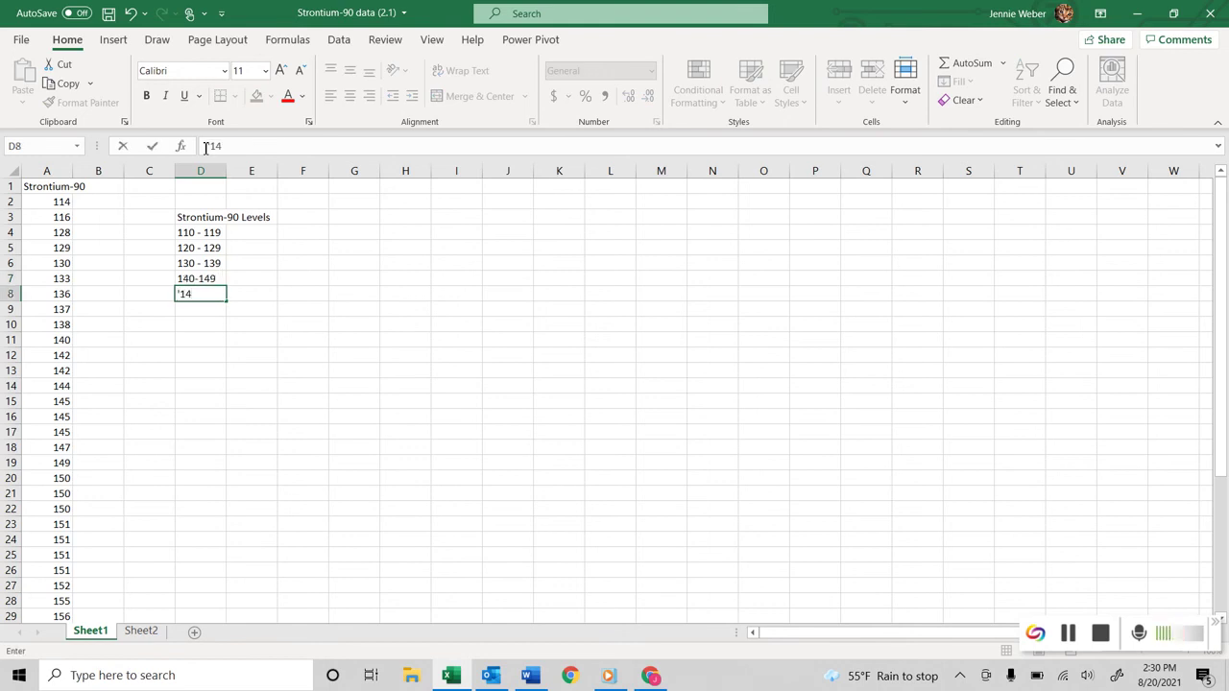
{"action": "type", "text": "50-159"}
{"action": "key", "text": "Return"}
{"action": "key", "text": "Up"}
{"action": "key", "text": "Up"}
{"action": "left_click", "coordinate": [228, 147]}
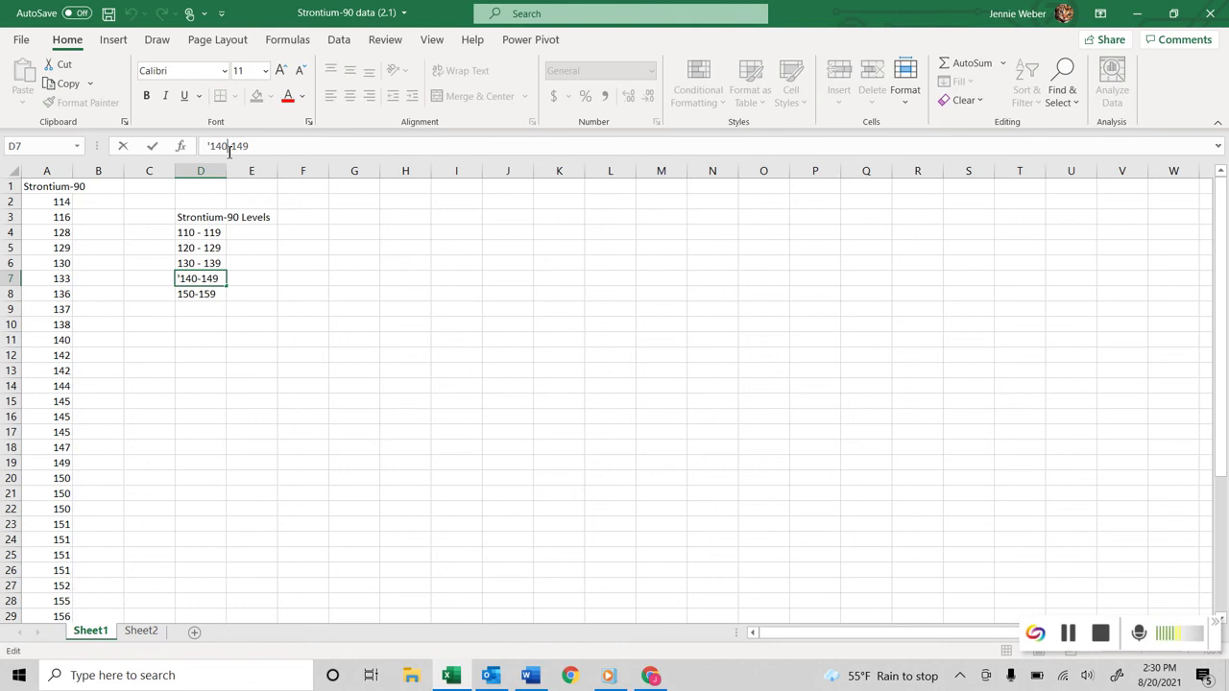
{"action": "key", "text": "Right"}
{"action": "key", "text": "Return"}
{"action": "left_click", "coordinate": [230, 147]}
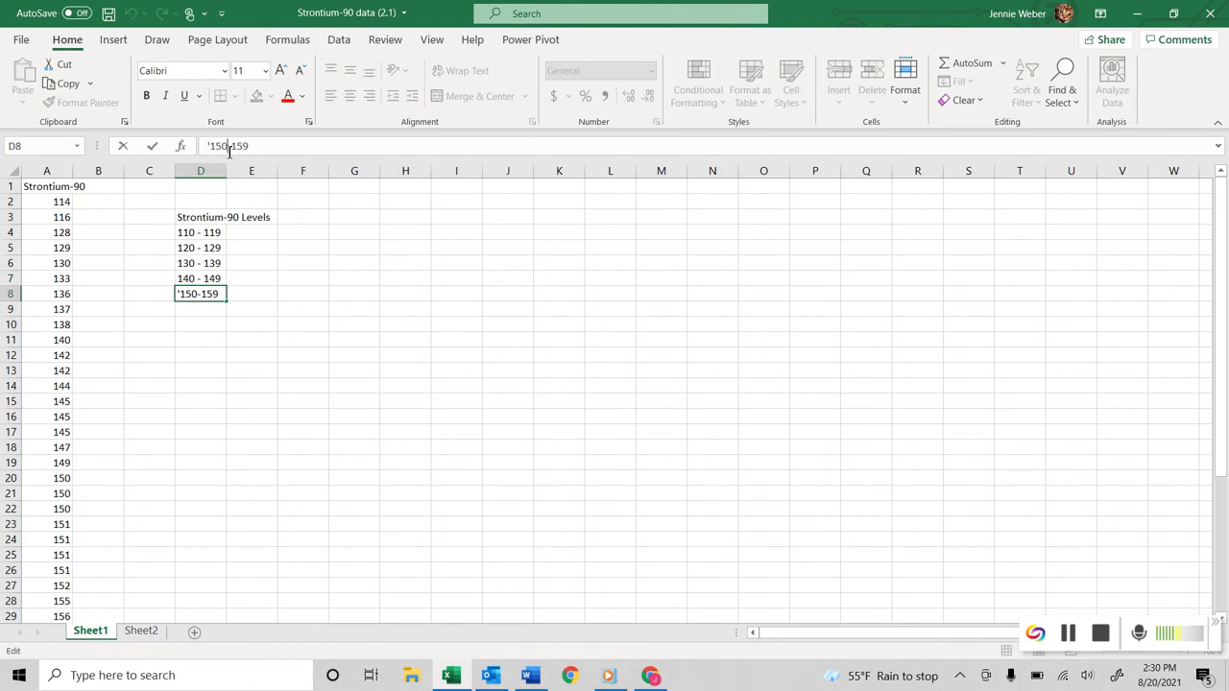
{"action": "key", "text": "Right"}
{"action": "key", "text": "Return"}
Step: Enter '160 - 169', '170 - 179' and '180 - 189' in D9:D11
{"action": "left_click", "coordinate": [230, 151]}
{"action": "type", "text": "'"}
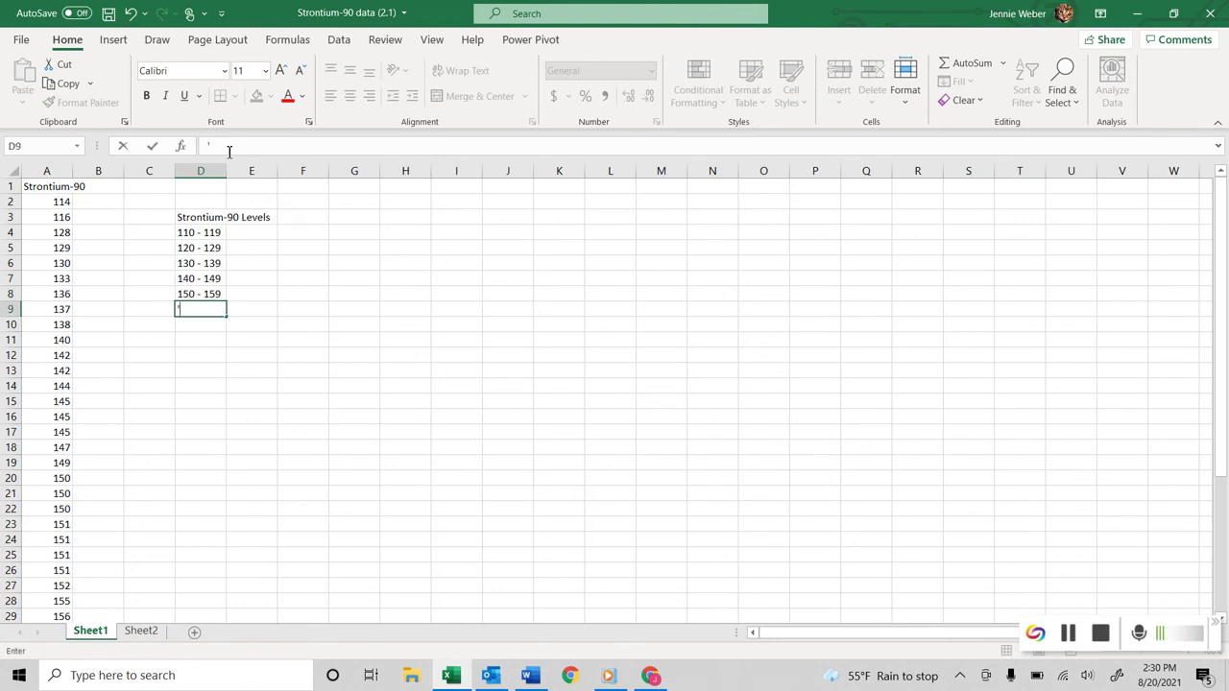
{"action": "type", "text": "160-- 169"}
{"action": "key", "text": "Return"}
{"action": "type", "text": "'170 - "}
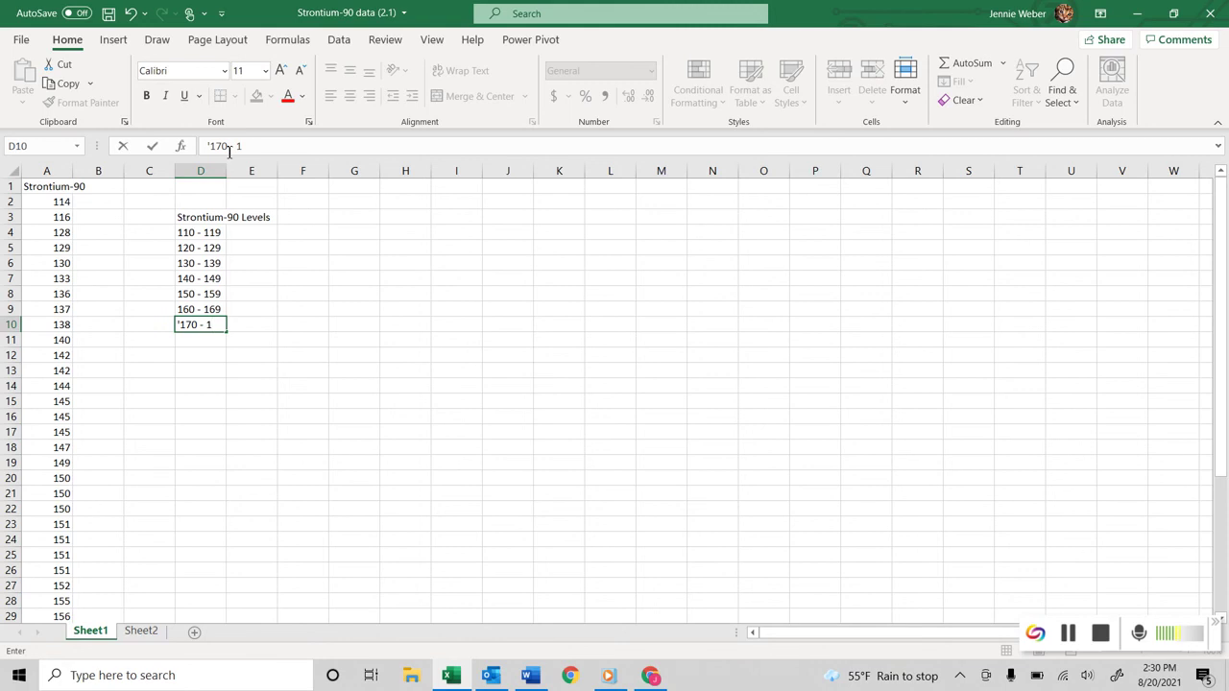
{"action": "type", "text": "179"}
{"action": "key", "text": "Return"}
{"action": "type", "text": "'180 - 189"}
{"action": "key", "text": "Return"}
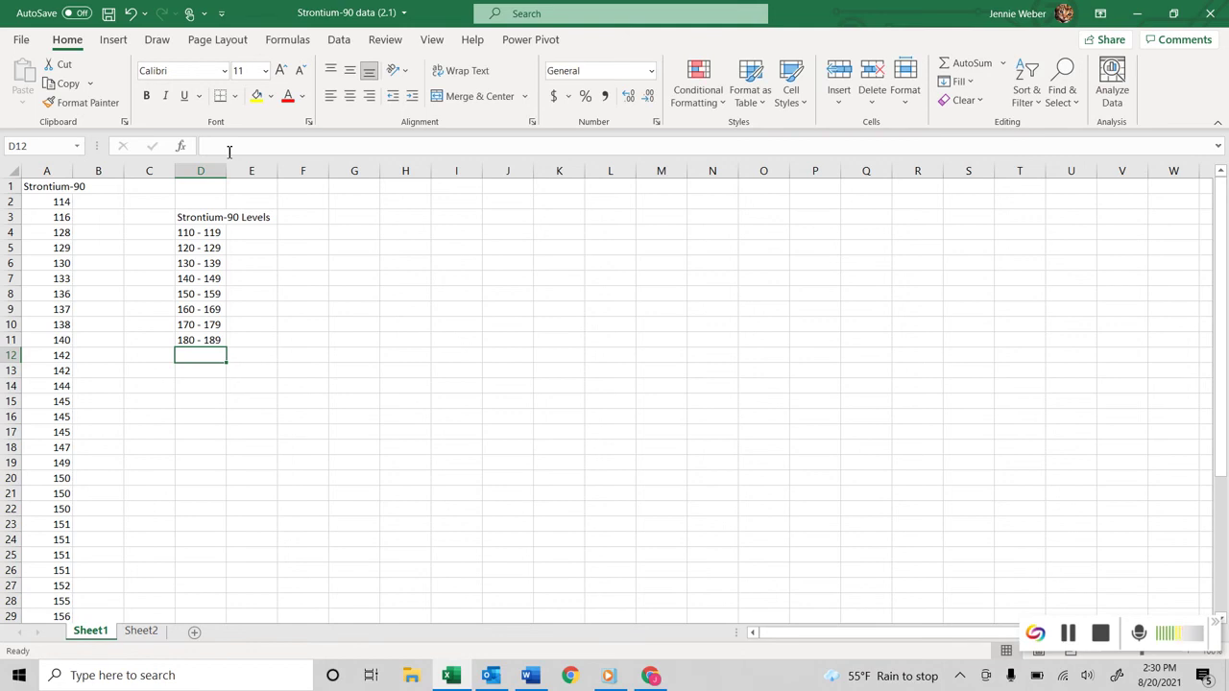
Step: Count the readings in each class and enter 2, 2 and 5 for 110 through 139
{"action": "left_click", "coordinate": [252, 236]}
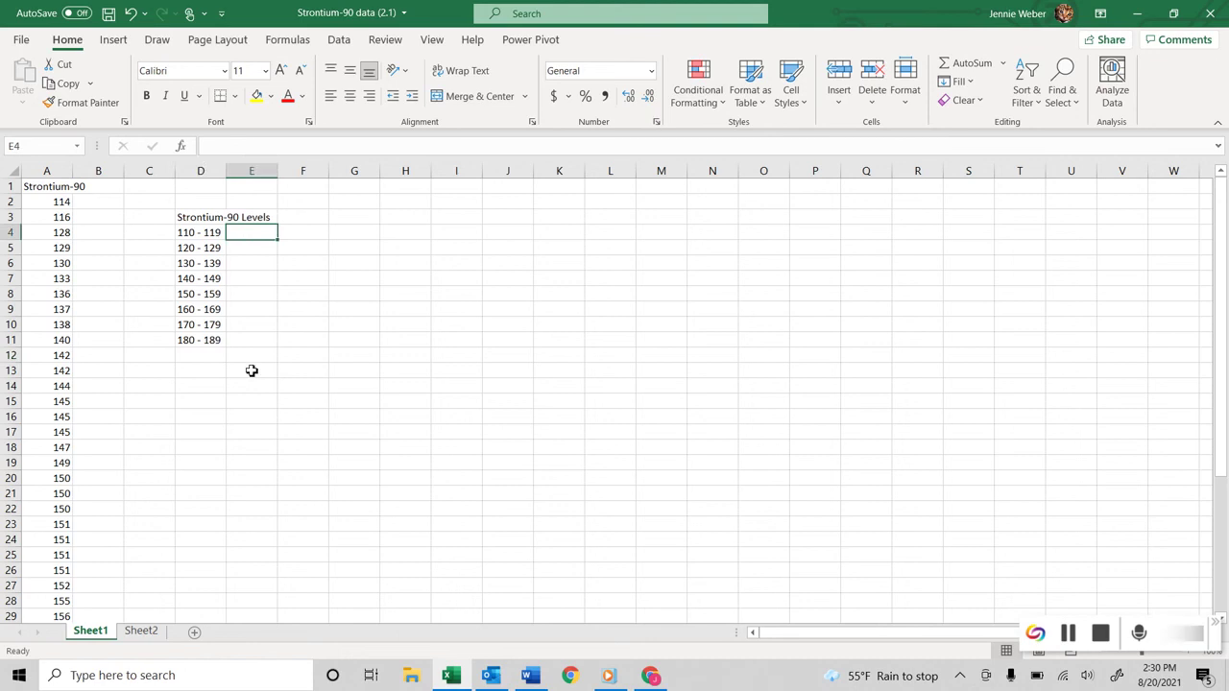
{"action": "type", "text": "2"}
{"action": "key", "text": "Return"}
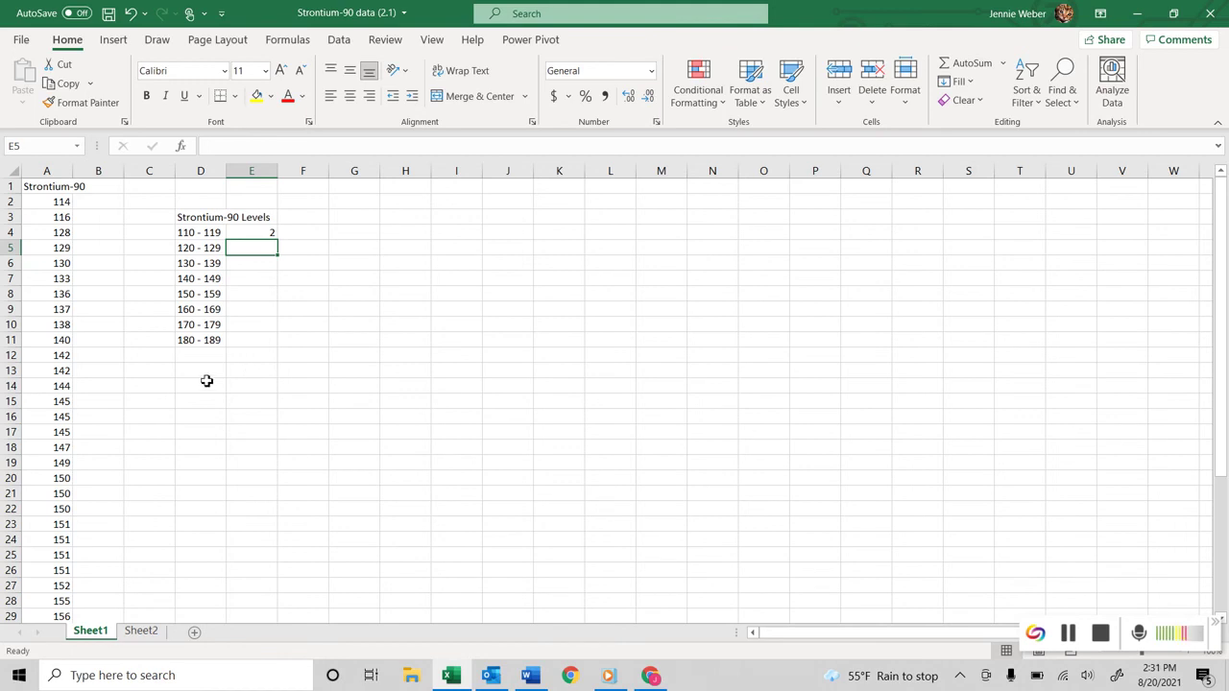
{"action": "left_click_drag", "start_coordinate": [55, 236], "coordinate": [54, 250]}
{"action": "left_click", "coordinate": [239, 252]}
{"action": "type", "text": "2"}
{"action": "key", "text": "Return"}
{"action": "left_click", "coordinate": [55, 263]}
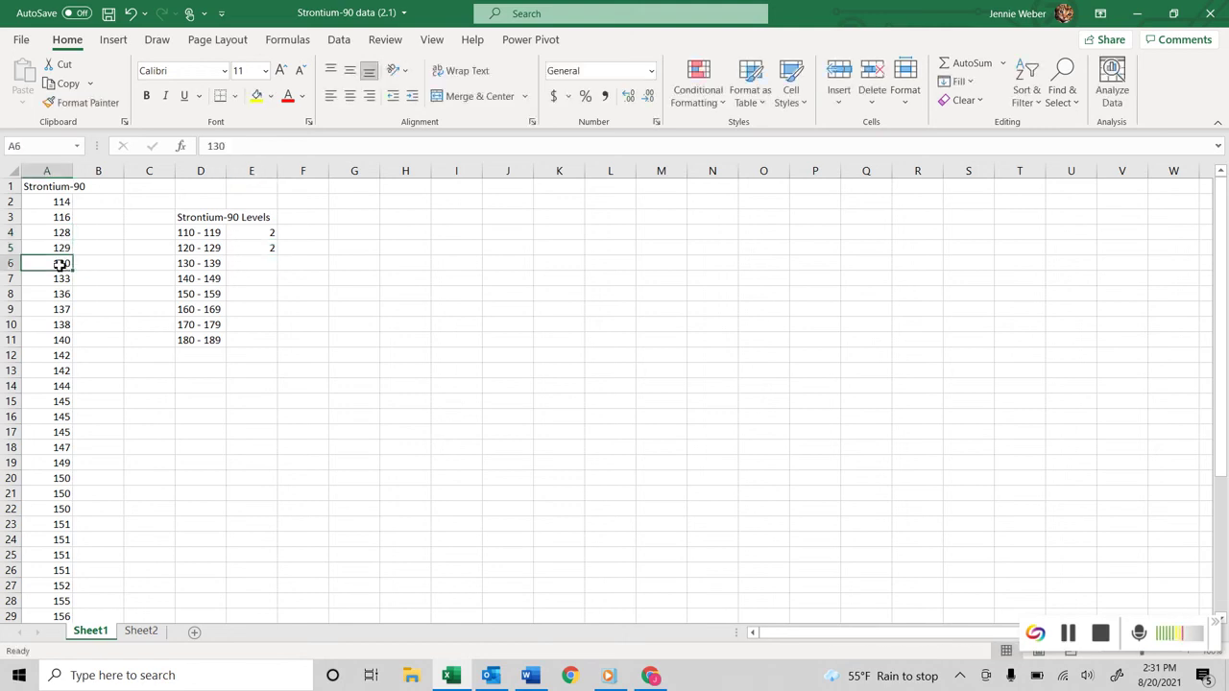
{"action": "left_click", "coordinate": [59, 325], "text": "shift"}
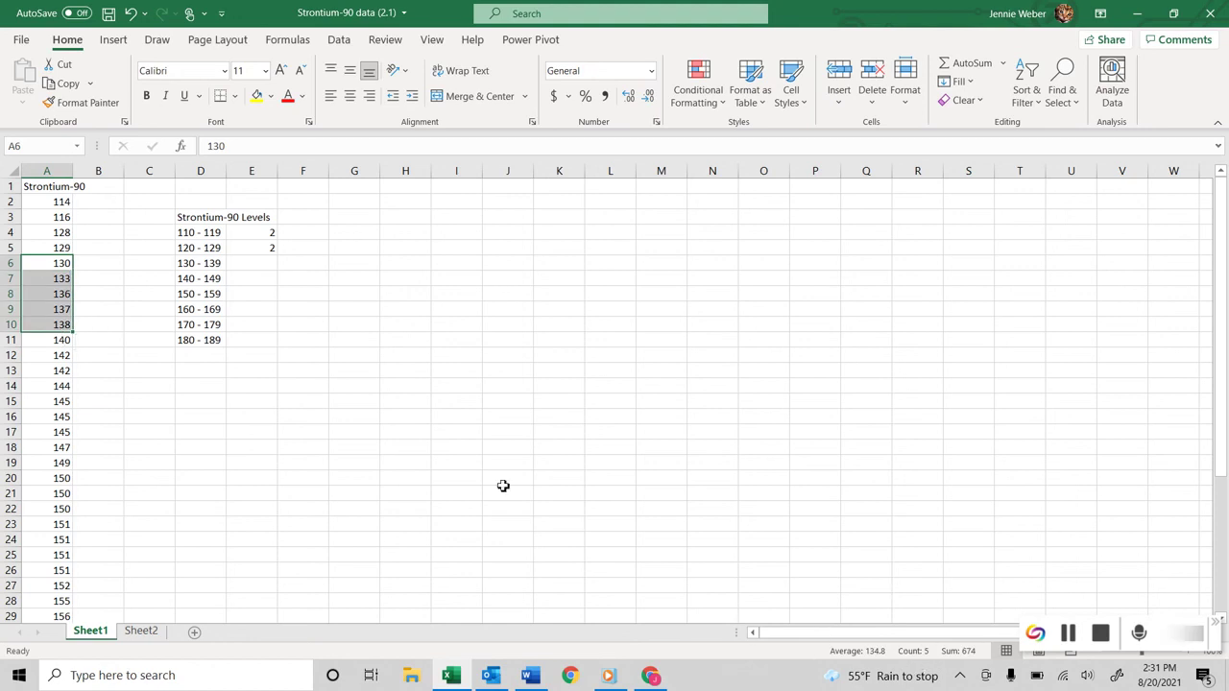
{"action": "left_click", "coordinate": [264, 262]}
{"action": "type", "text": "5"}
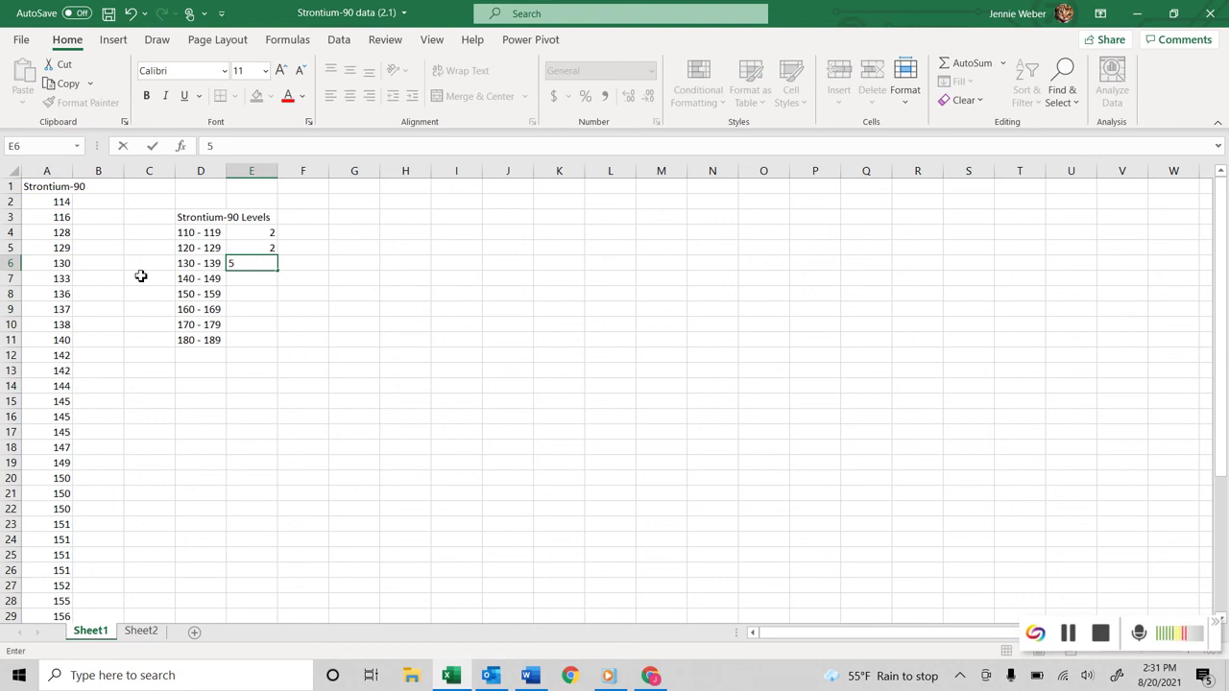
Step: Enter counts 9 for 140 - 149 and 13 for 150 - 159
{"action": "left_click", "coordinate": [56, 340]}
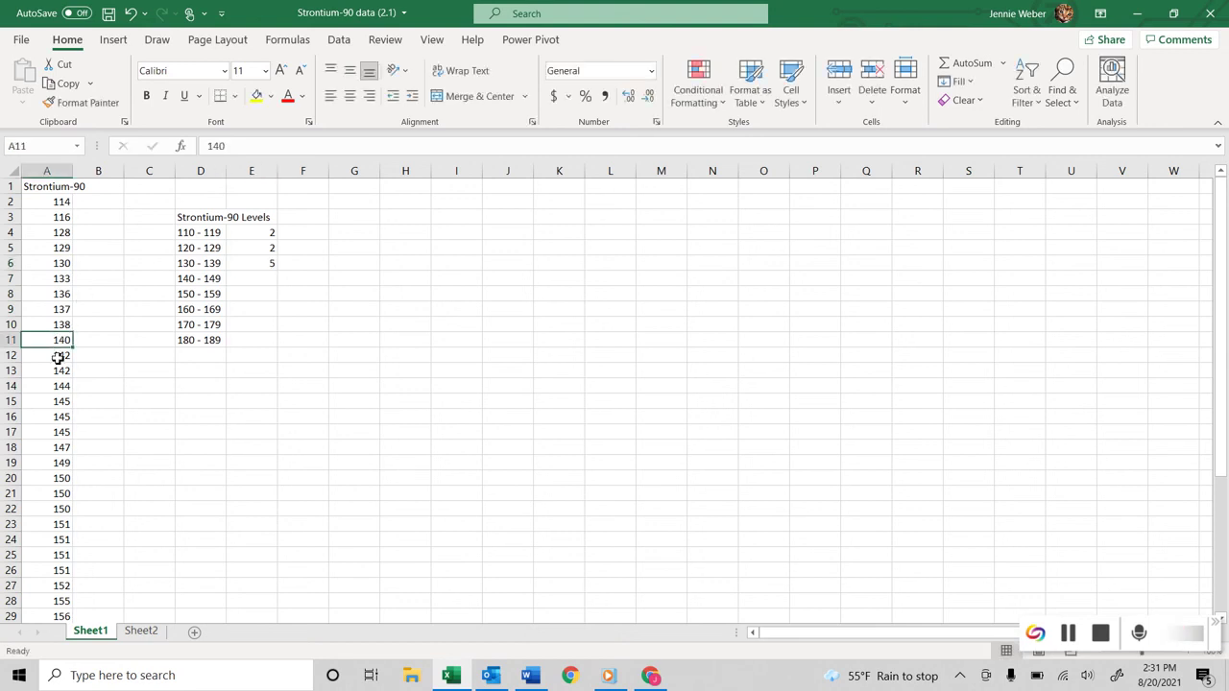
{"action": "left_click", "coordinate": [61, 465], "text": "shift"}
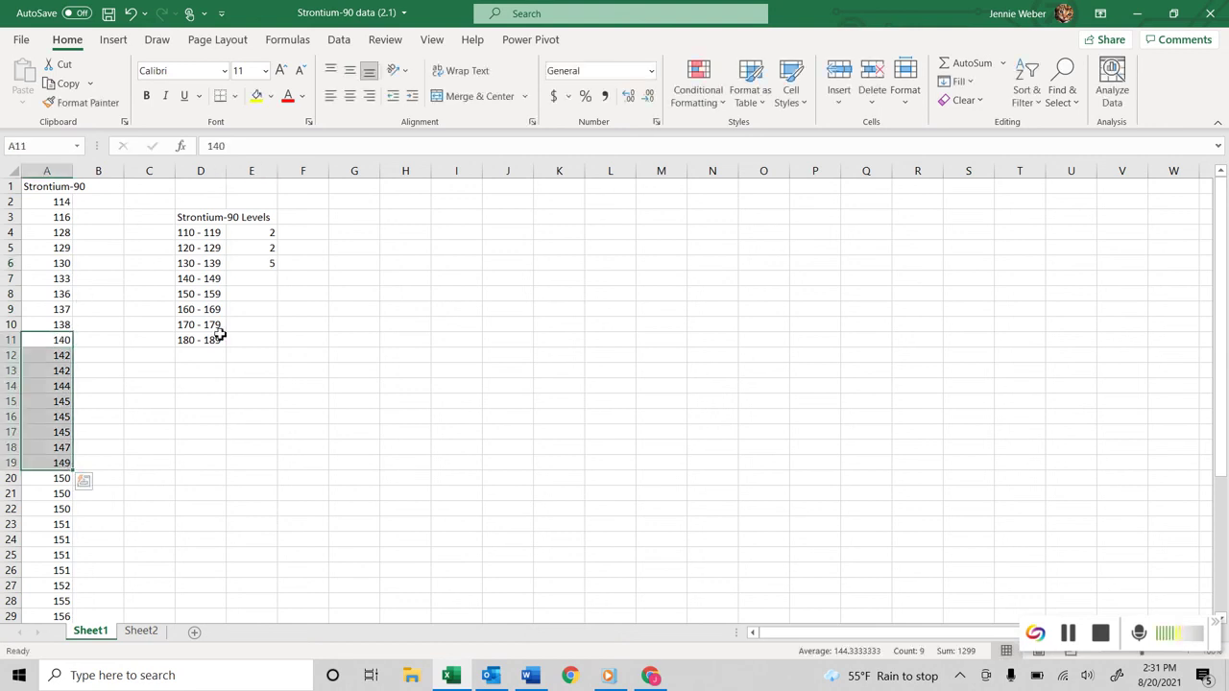
{"action": "left_click", "coordinate": [270, 278]}
{"action": "type", "text": "9"}
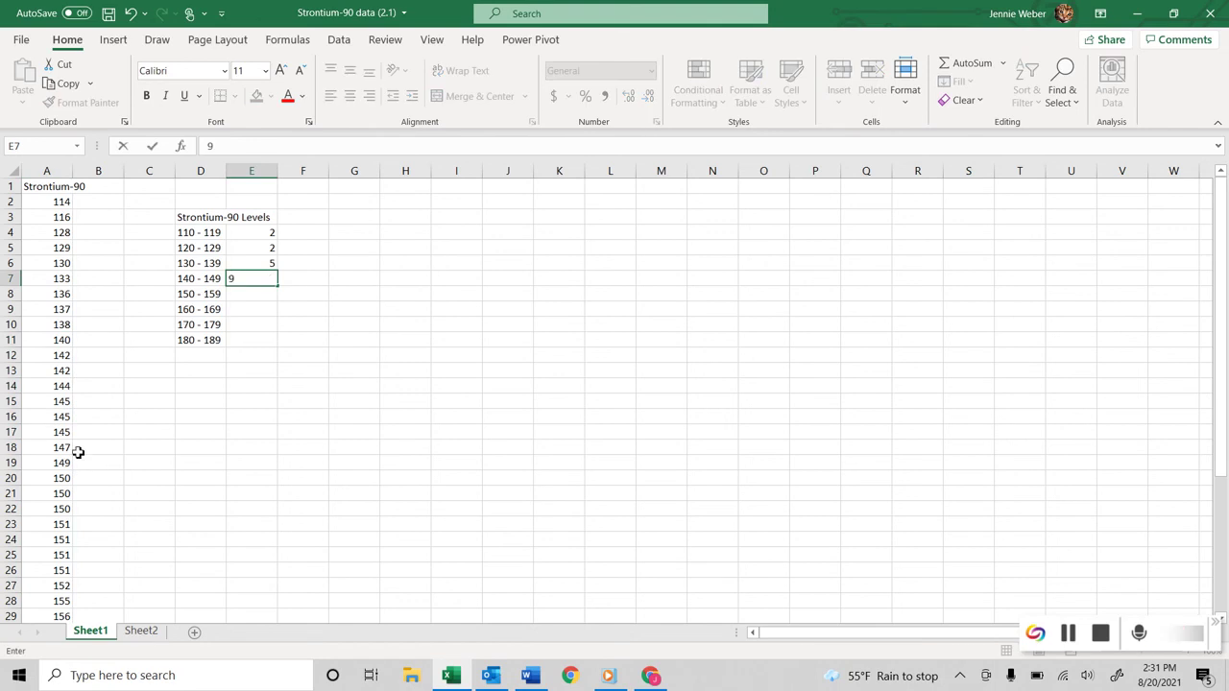
{"action": "left_click", "coordinate": [67, 477]}
{"action": "scroll", "coordinate": [72, 499], "scroll_direction": "down", "scroll_amount": 3}
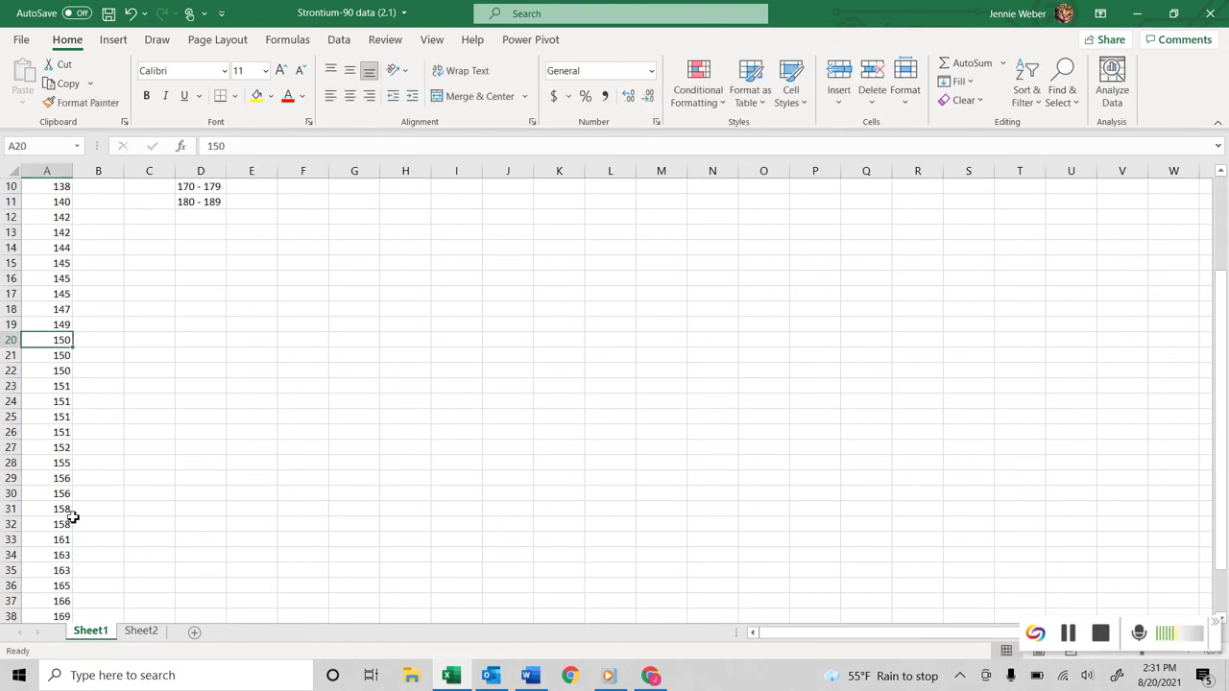
{"action": "left_click", "coordinate": [67, 524], "text": "shift"}
{"action": "scroll", "coordinate": [291, 326], "scroll_direction": "up", "scroll_amount": 3}
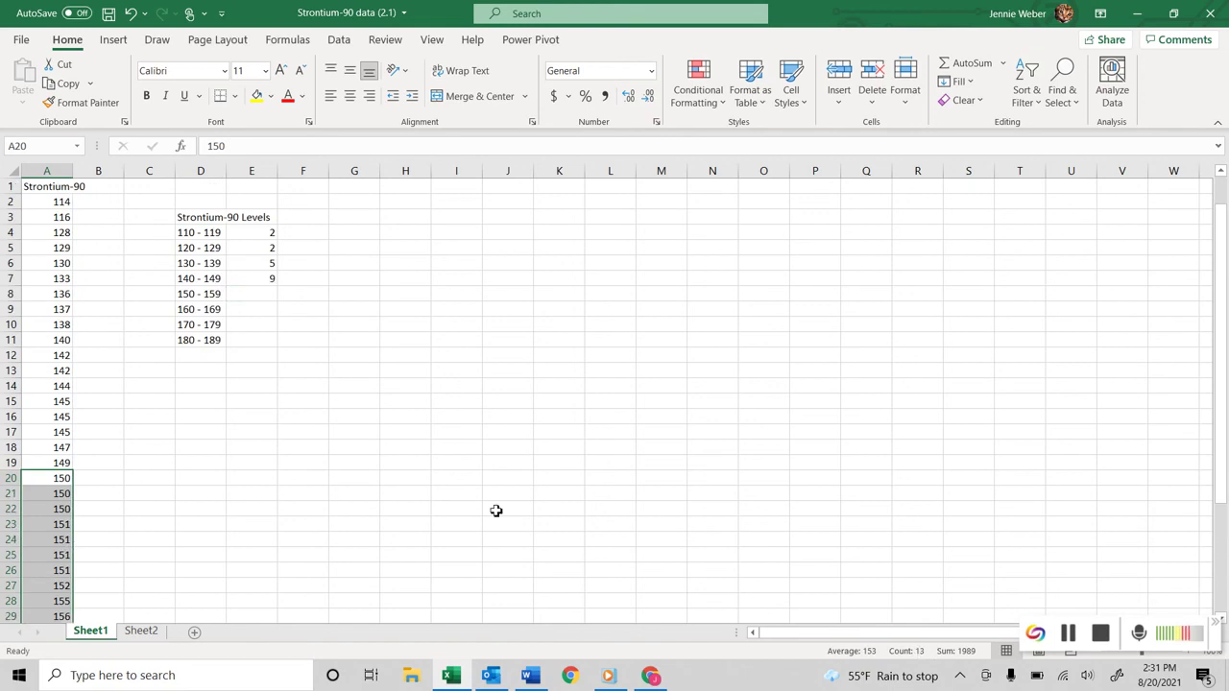
{"action": "left_click", "coordinate": [263, 294]}
{"action": "type", "text": "13"}
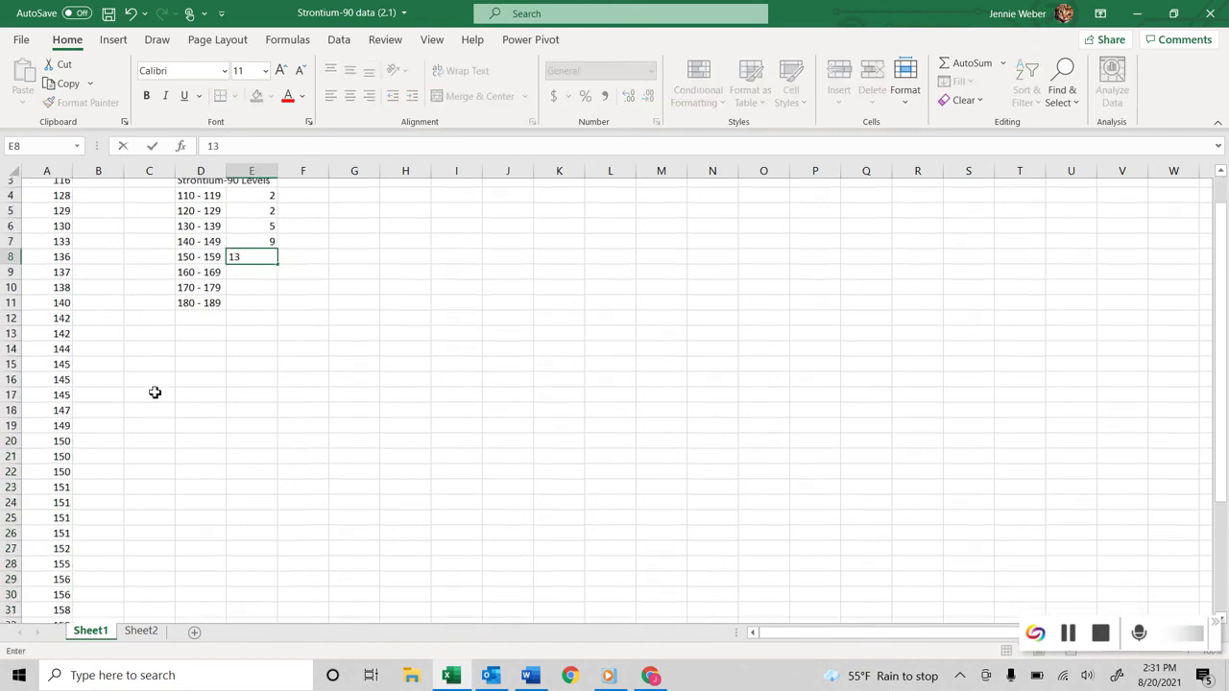
Step: Enter counts 6, 2 and 1 for the 160 - 169 through 180 - 189 ranges
{"action": "scroll", "coordinate": [154, 391], "scroll_direction": "down", "scroll_amount": 4}
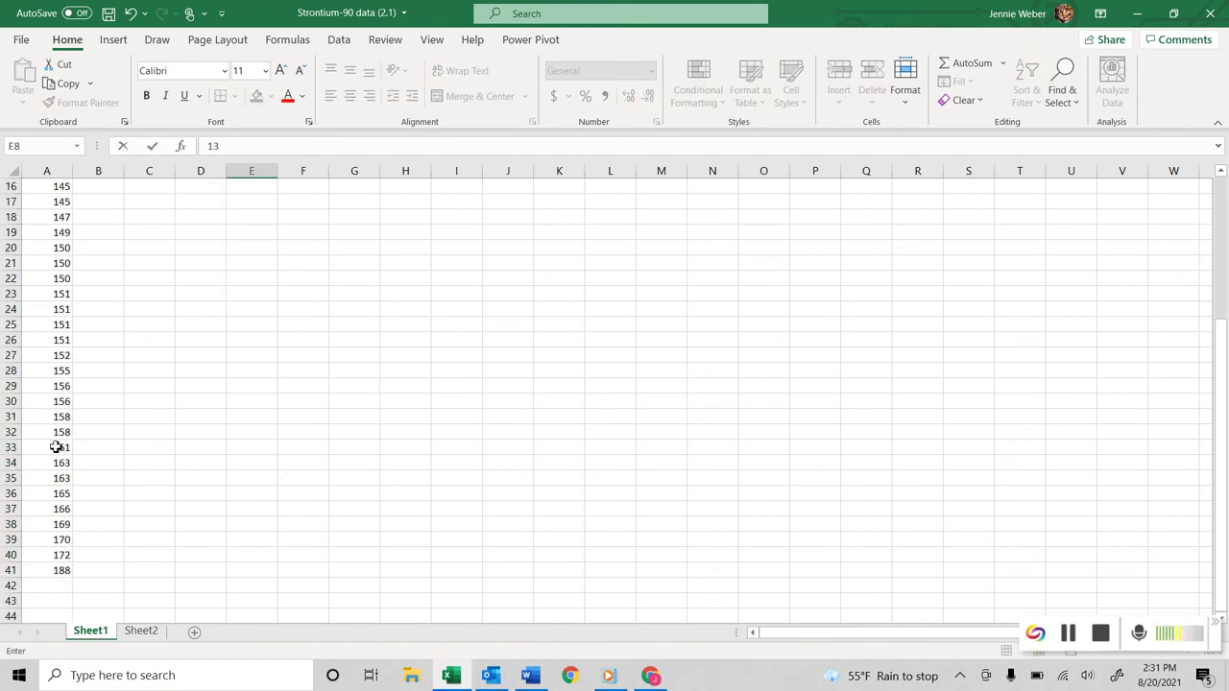
{"action": "left_click", "coordinate": [58, 447]}
{"action": "left_click_drag", "start_coordinate": [54, 462], "coordinate": [54, 524]}
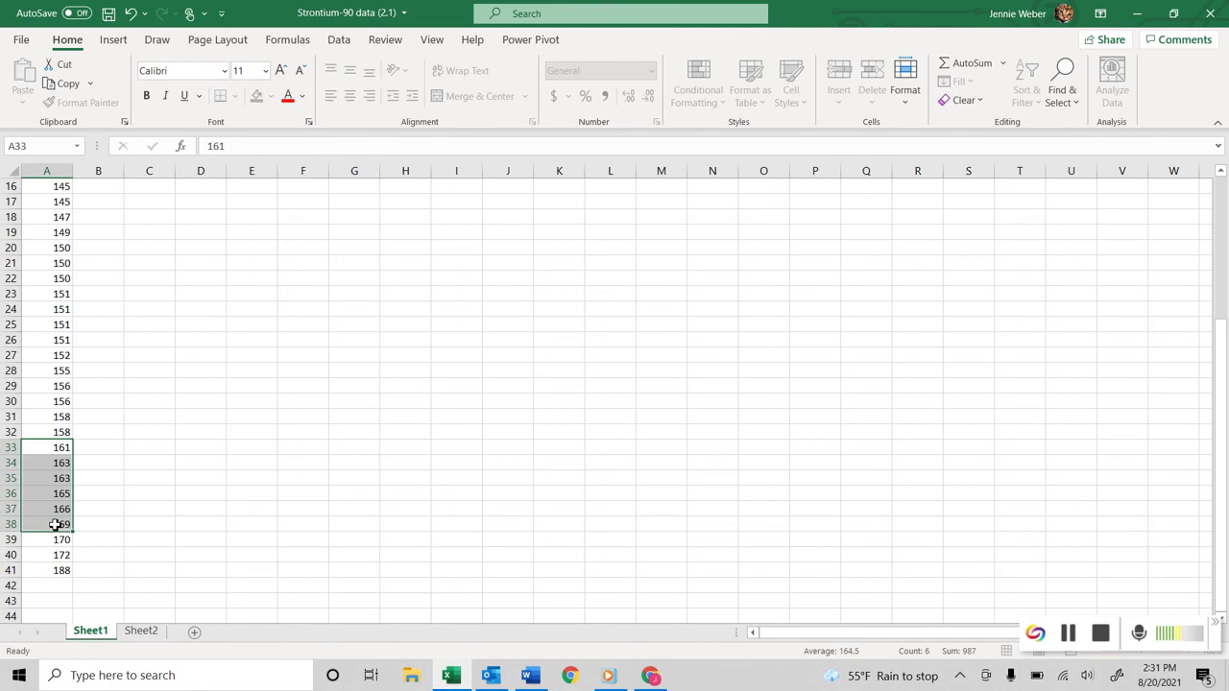
{"action": "scroll", "coordinate": [256, 336], "scroll_direction": "up", "scroll_amount": 5}
{"action": "left_click", "coordinate": [251, 310]}
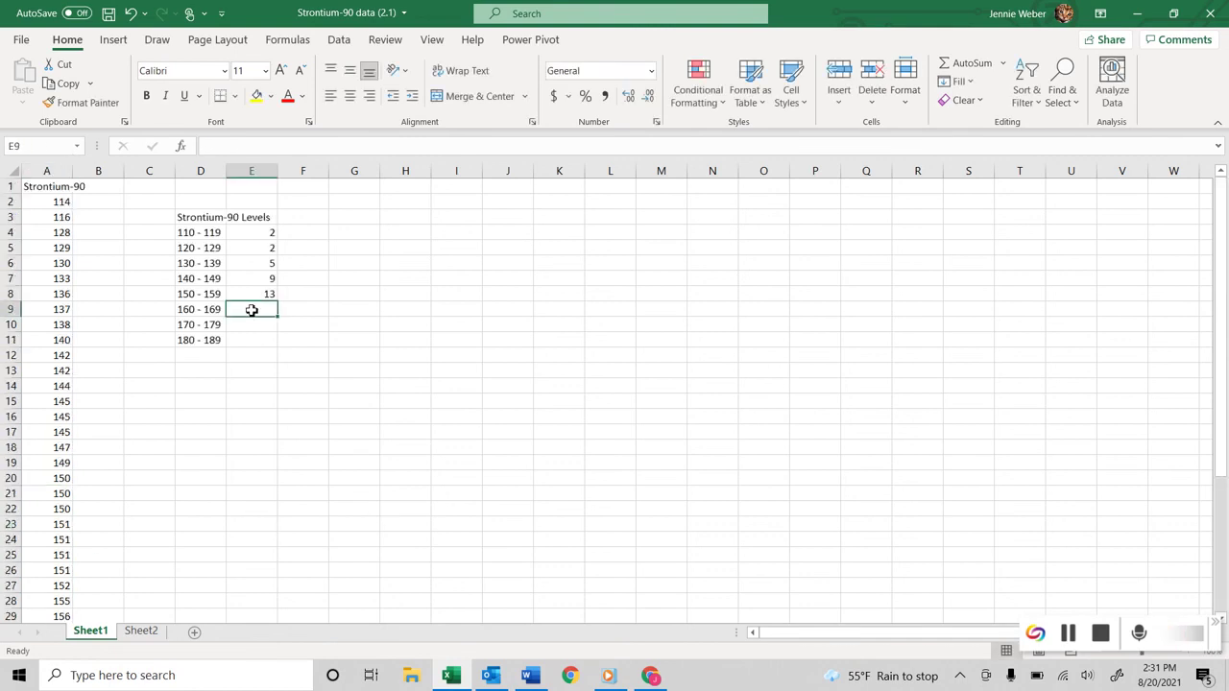
{"action": "type", "text": "6"}
{"action": "left_click", "coordinate": [183, 431]}
{"action": "scroll", "coordinate": [132, 458], "scroll_direction": "down", "scroll_amount": 9}
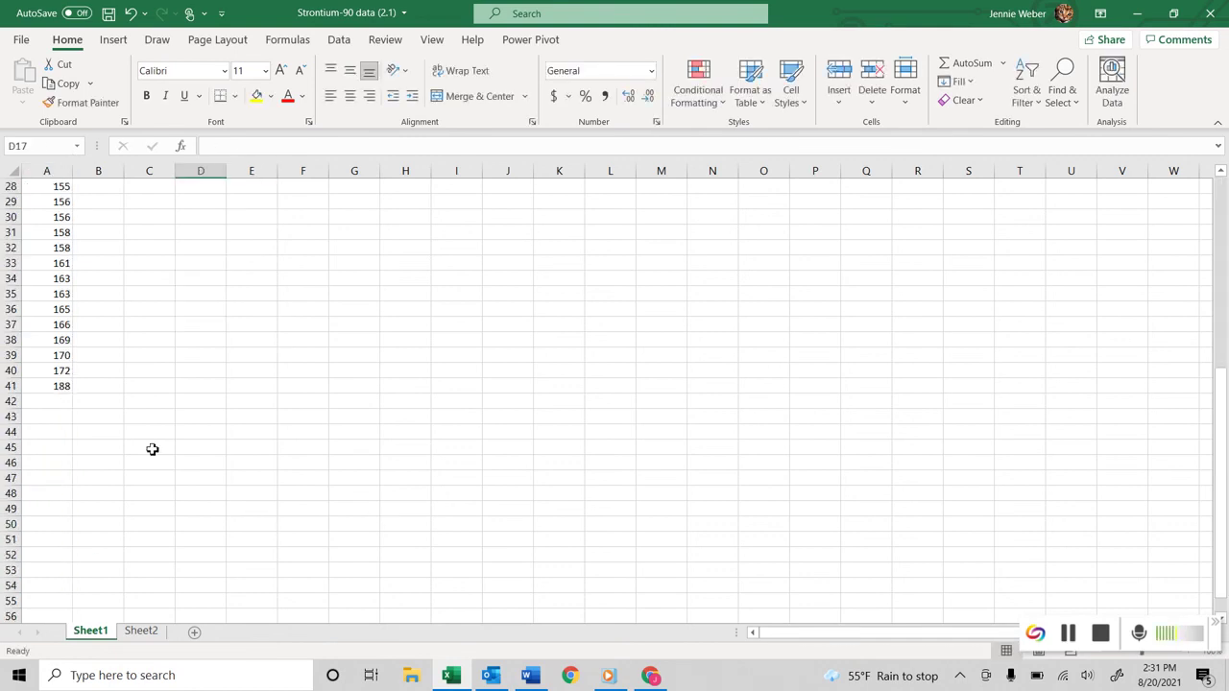
{"action": "scroll", "coordinate": [164, 425], "scroll_direction": "up", "scroll_amount": 9}
{"action": "left_click", "coordinate": [267, 331]}
{"action": "type", "text": "2"}
{"action": "key", "text": "Return"}
{"action": "type", "text": "1"}
{"action": "key", "text": "Return"}
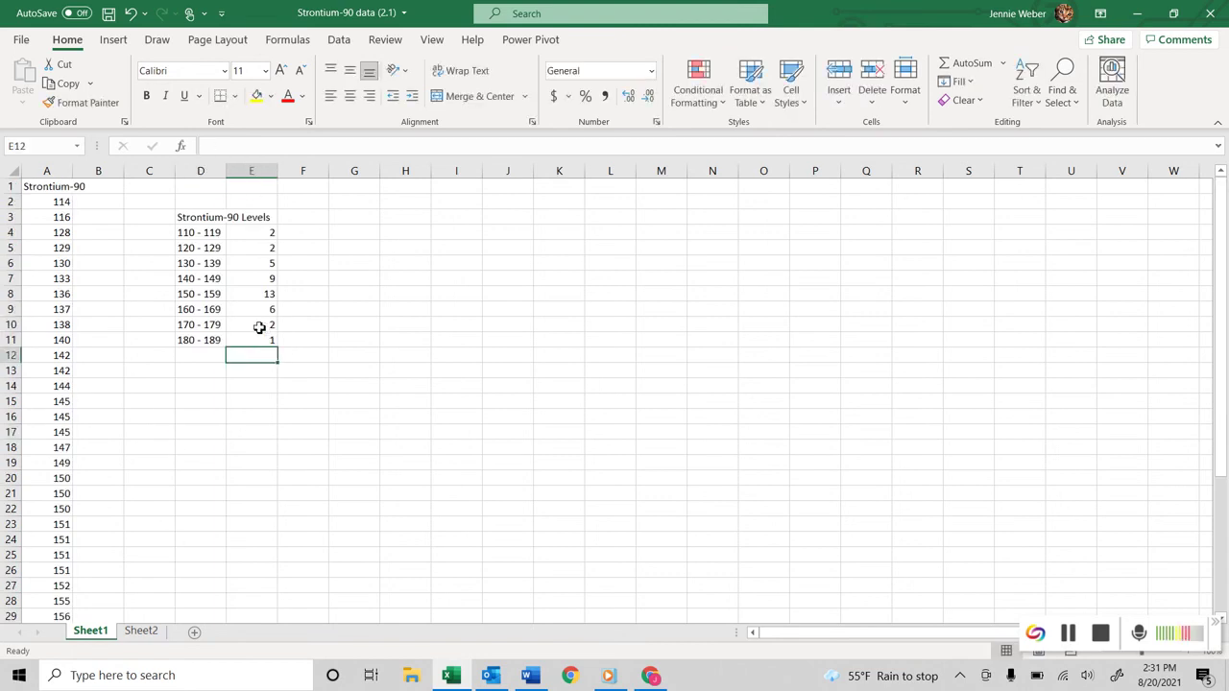
Step: AutoSum E4:E11 to confirm a total of 40 readings, then delete the check total
{"action": "left_click", "coordinate": [255, 236]}
{"action": "left_click_drag", "start_coordinate": [255, 236], "coordinate": [253, 336]}
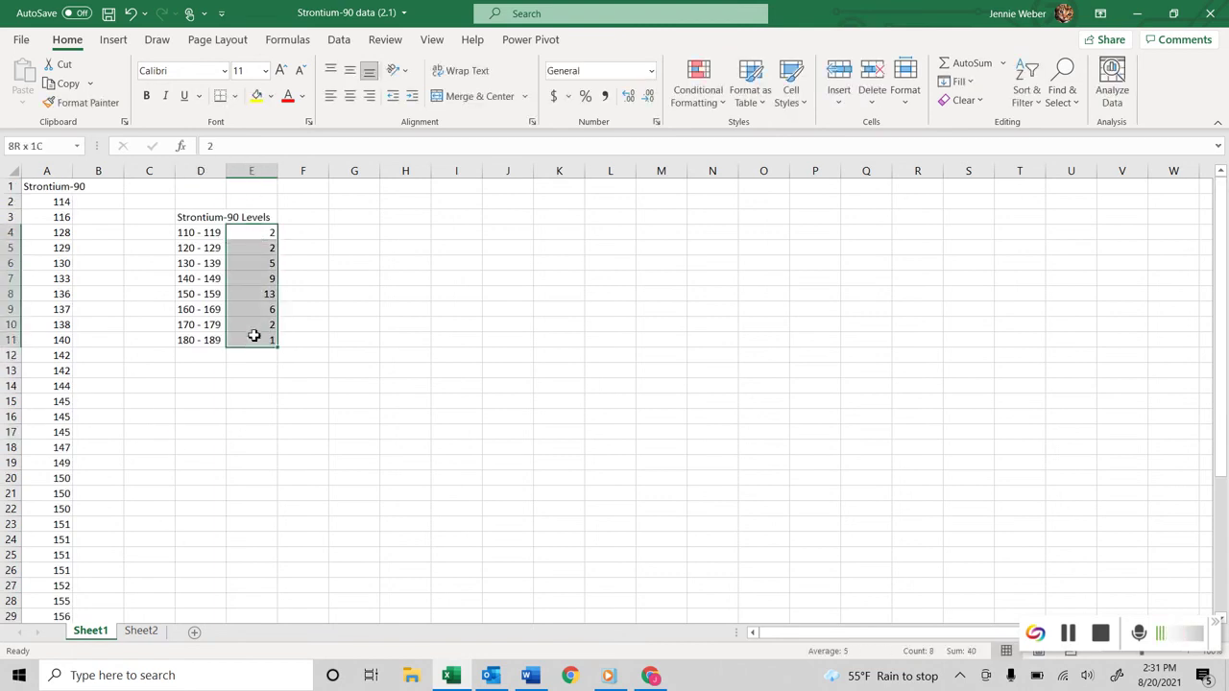
{"action": "left_click", "coordinate": [956, 65]}
{"action": "left_click_drag", "start_coordinate": [58, 198], "coordinate": [60, 248]}
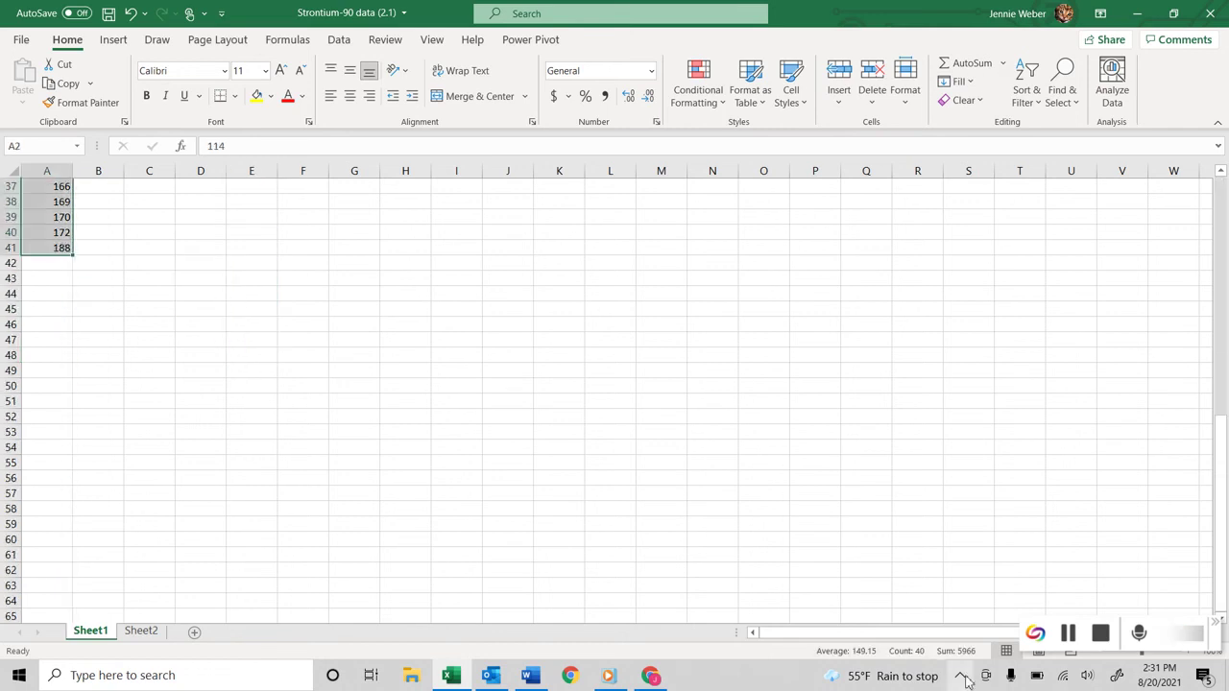
{"action": "scroll", "coordinate": [374, 583], "scroll_direction": "up", "scroll_amount": 12}
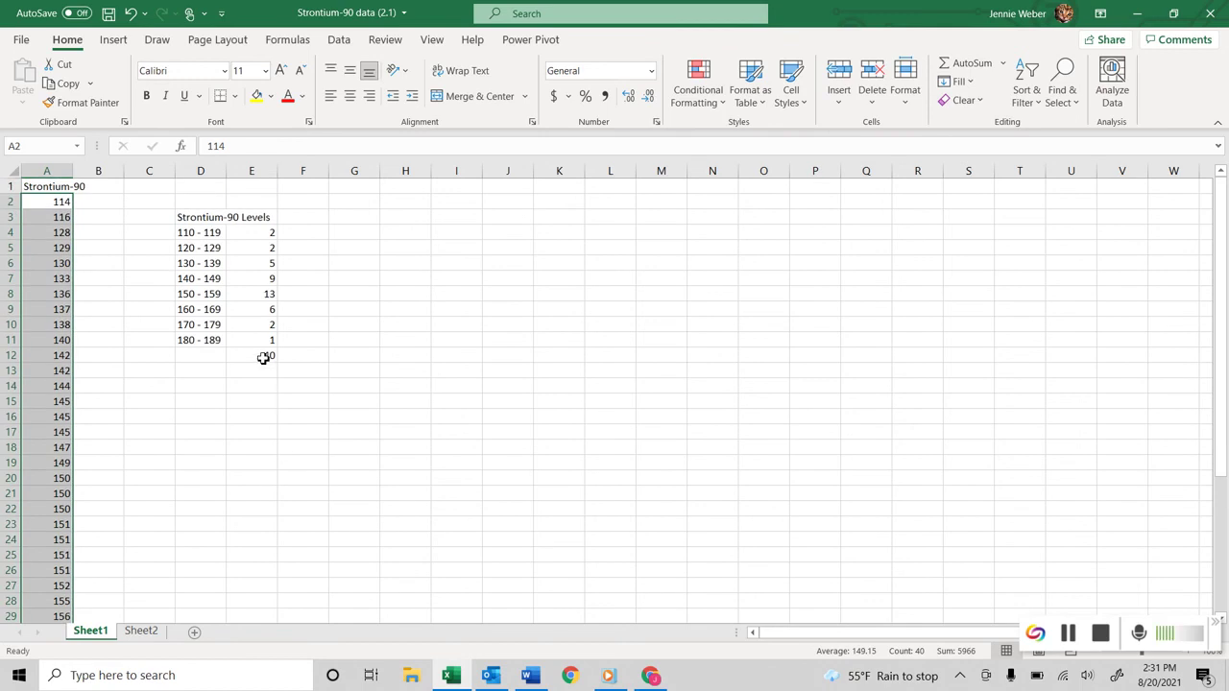
{"action": "left_click", "coordinate": [263, 357]}
{"action": "key", "text": "Delete"}
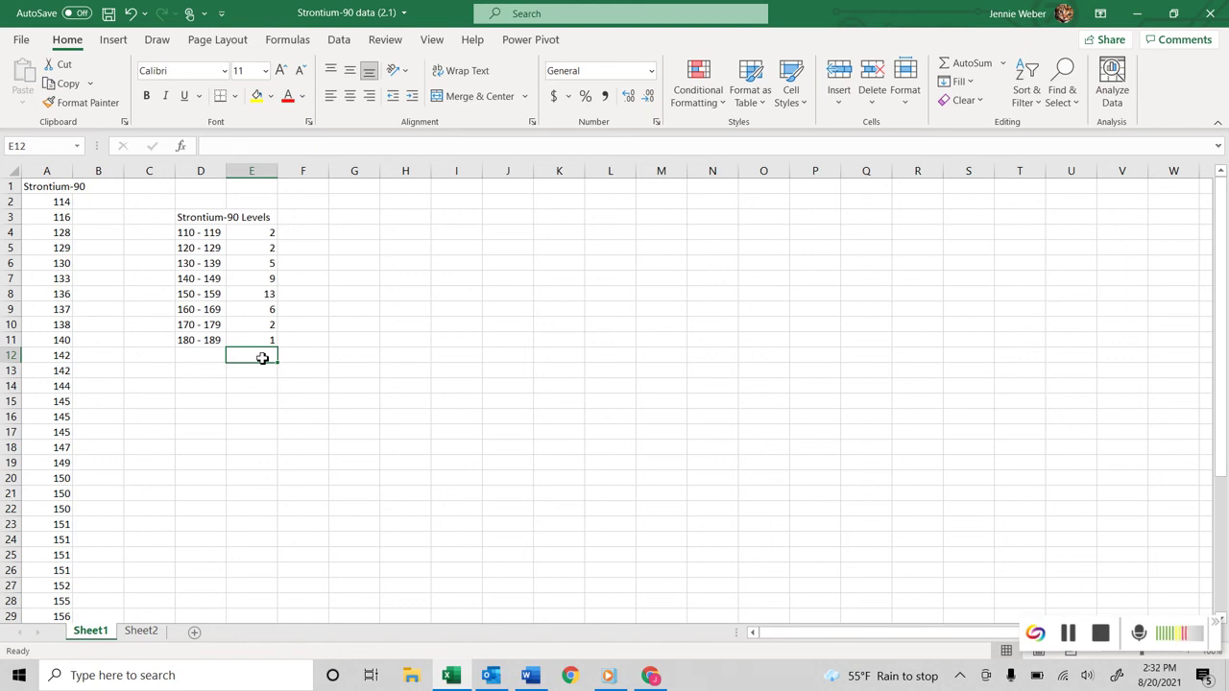
Step: Type the heading 'Frequency' in cell E3
{"action": "left_click", "coordinate": [255, 217]}
{"action": "type", "text": "Frequency"}
{"action": "key", "text": "Return"}
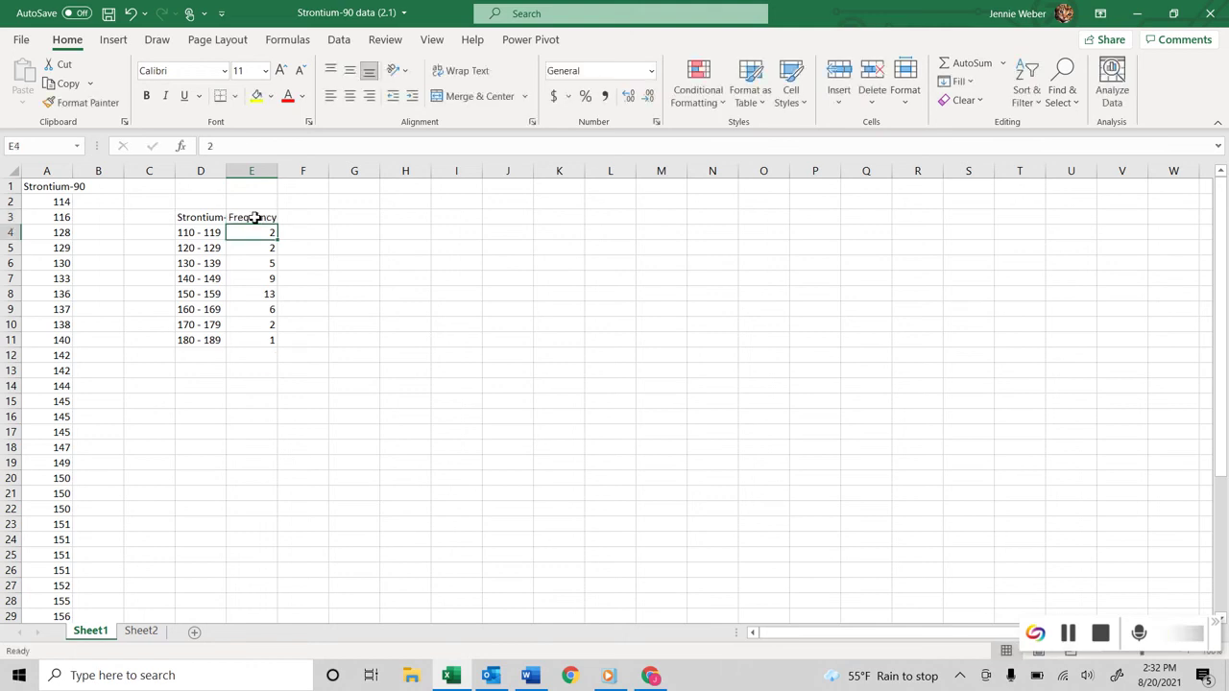
{"action": "key", "text": "Left"}
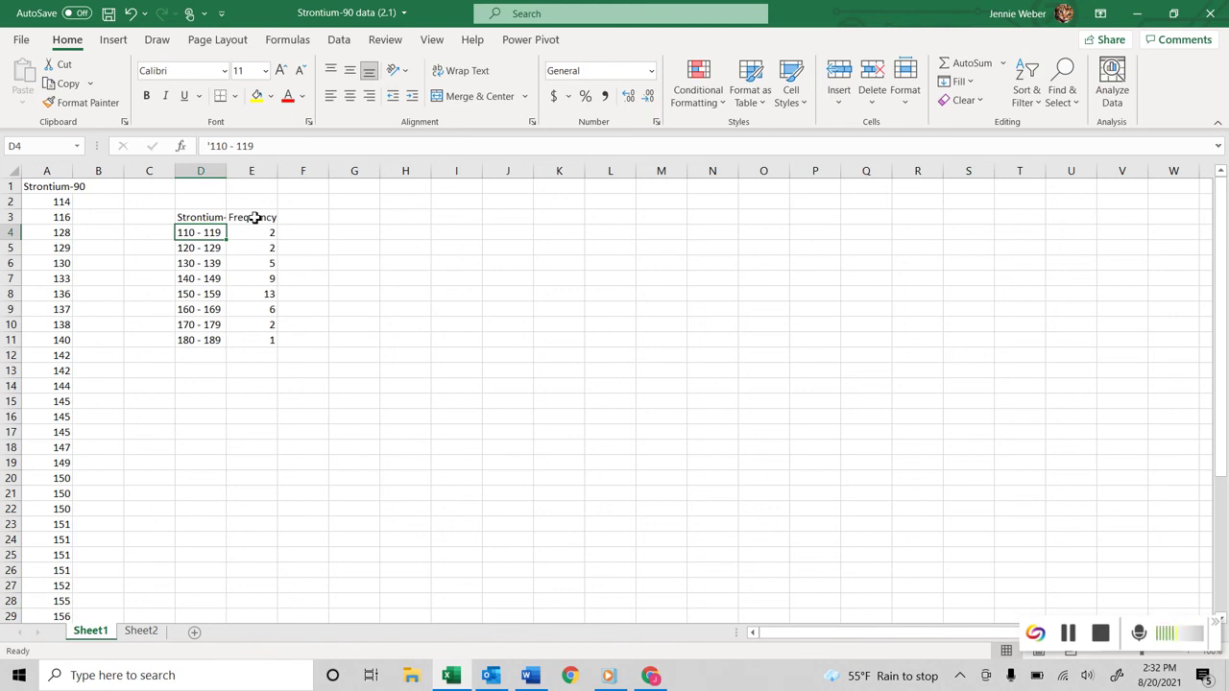
Step: Insert a clustered column chart from the D3:E11 frequency table
{"action": "left_click", "coordinate": [186, 215]}
{"action": "left_click", "coordinate": [253, 337], "text": "shift"}
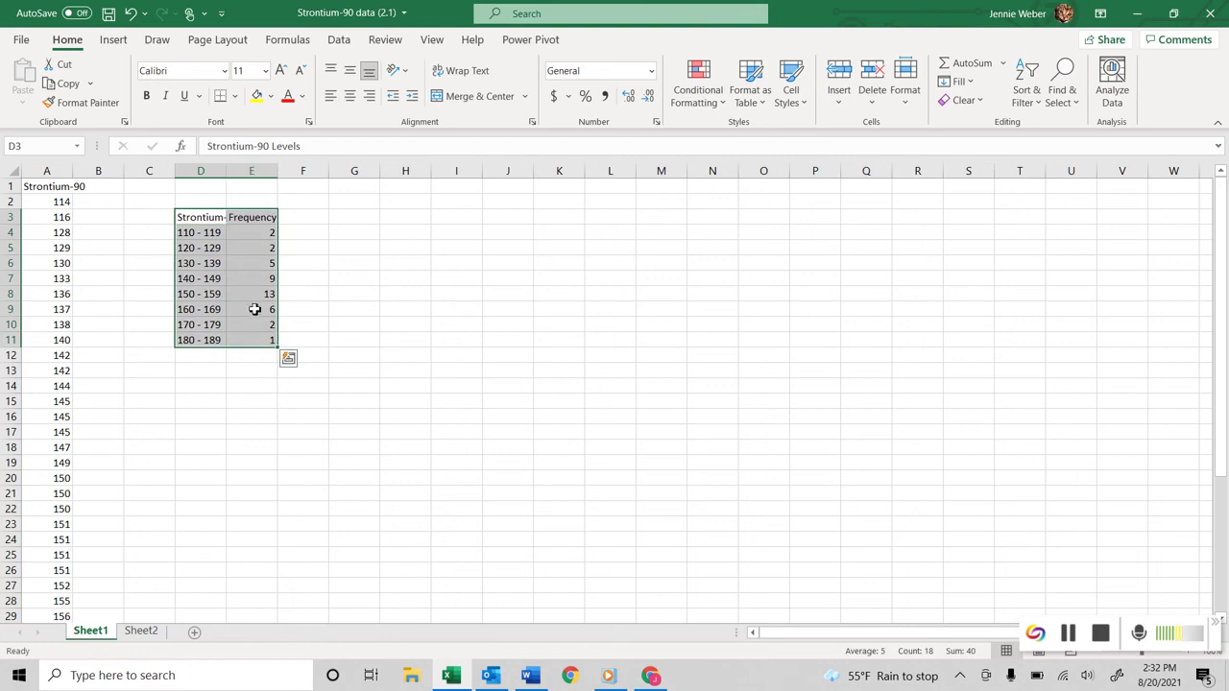
{"action": "left_click", "coordinate": [114, 39]}
{"action": "left_click", "coordinate": [569, 66]}
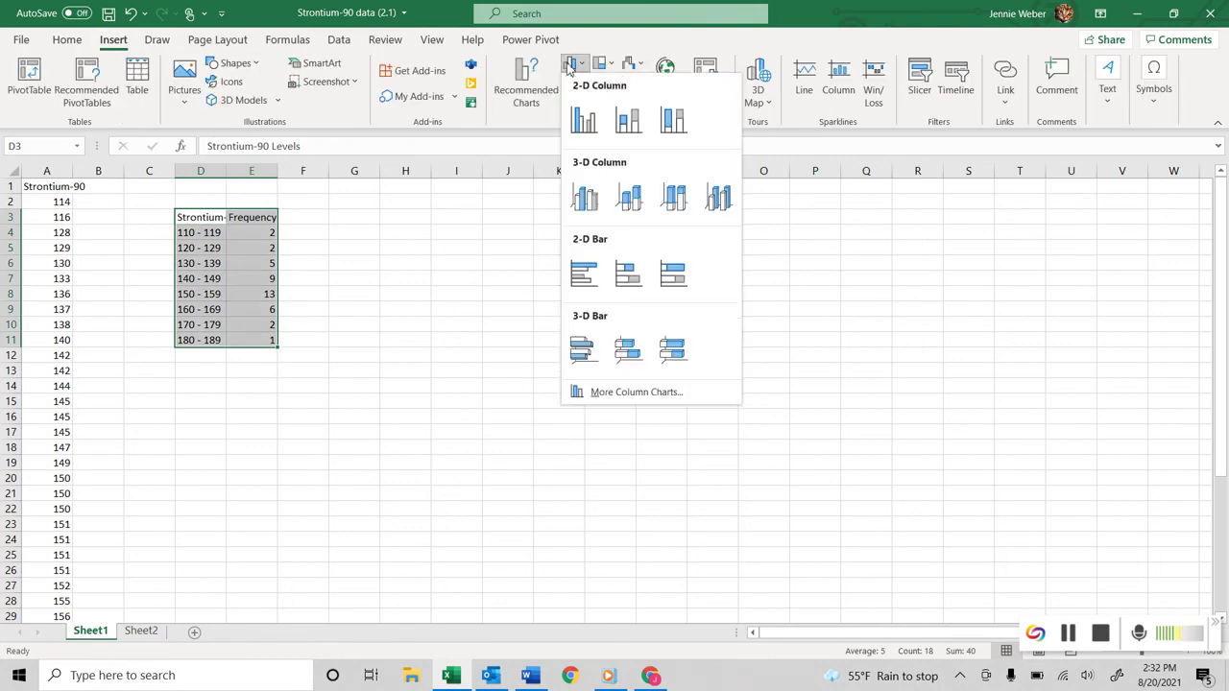
{"action": "left_click", "coordinate": [580, 119]}
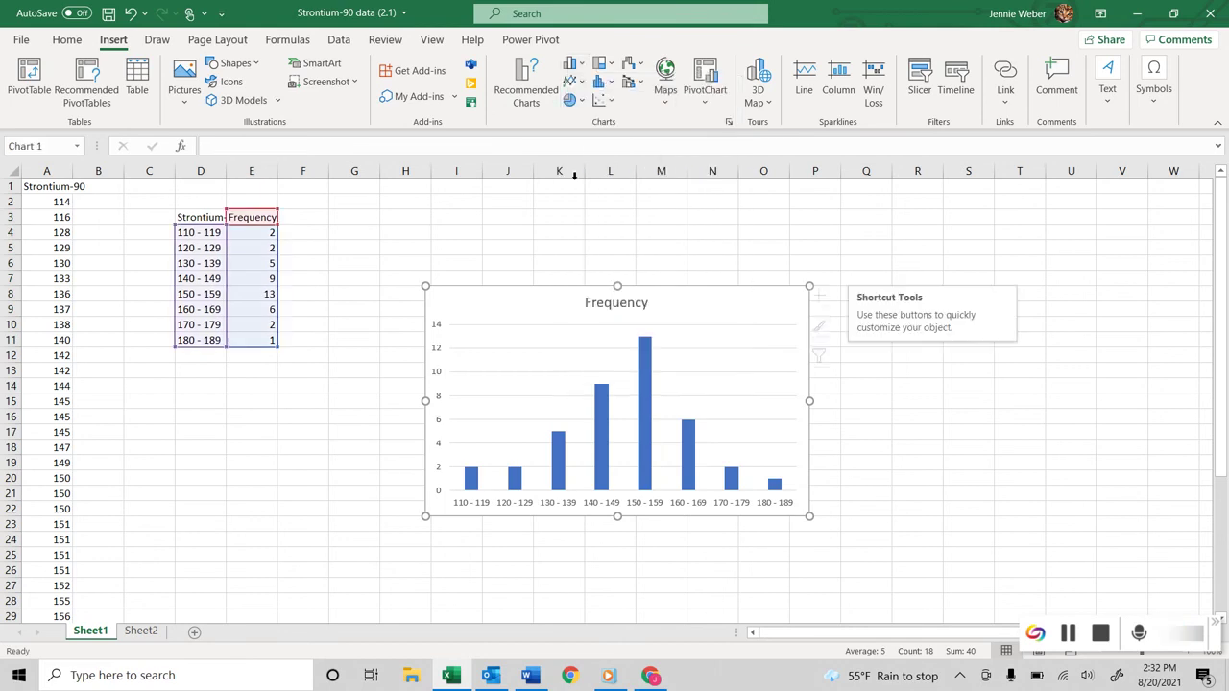
Step: Set the bars' gap width to 0% so the columns touch
{"action": "double_click", "coordinate": [640, 402]}
{"action": "left_click", "coordinate": [640, 402]}
{"action": "left_click_drag", "start_coordinate": [1113, 373], "coordinate": [1075, 378]}
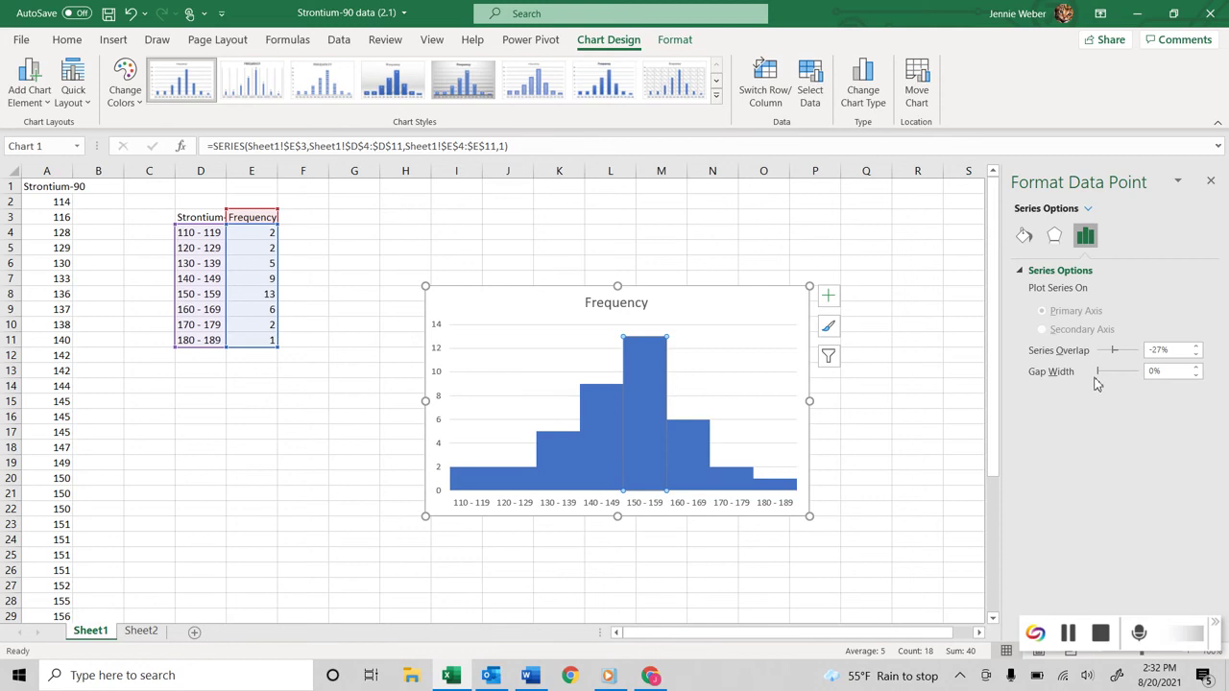
{"action": "left_click", "coordinate": [1209, 184]}
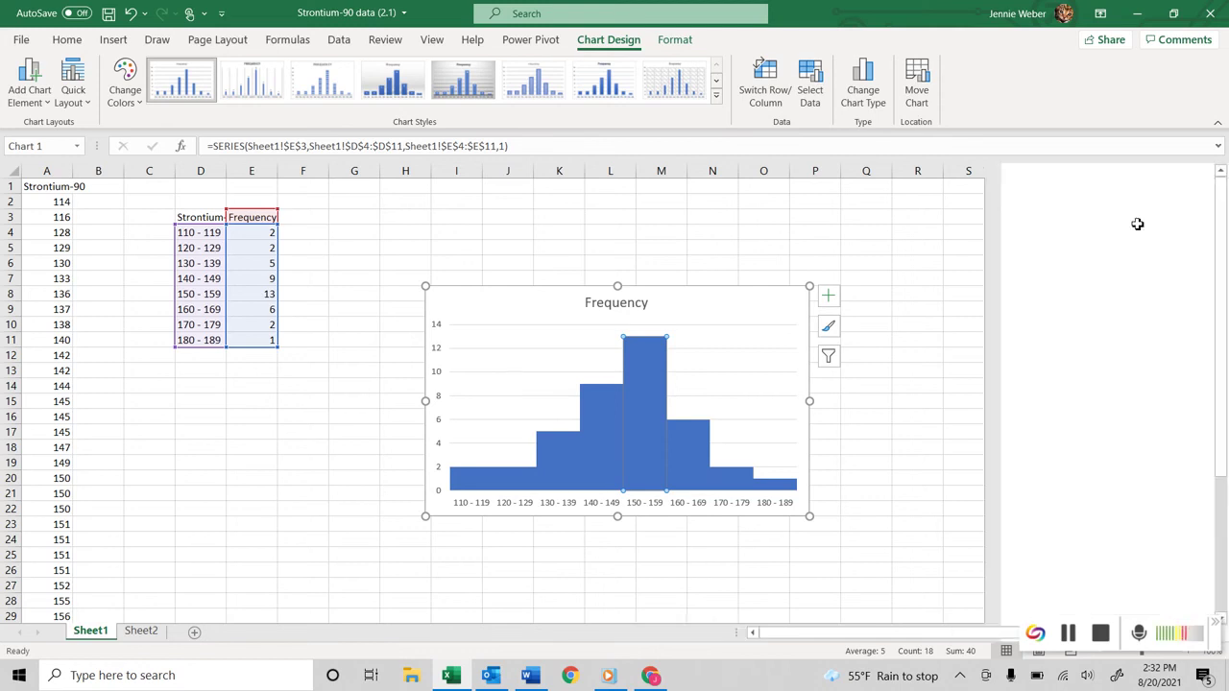
{"action": "double_click", "coordinate": [650, 415]}
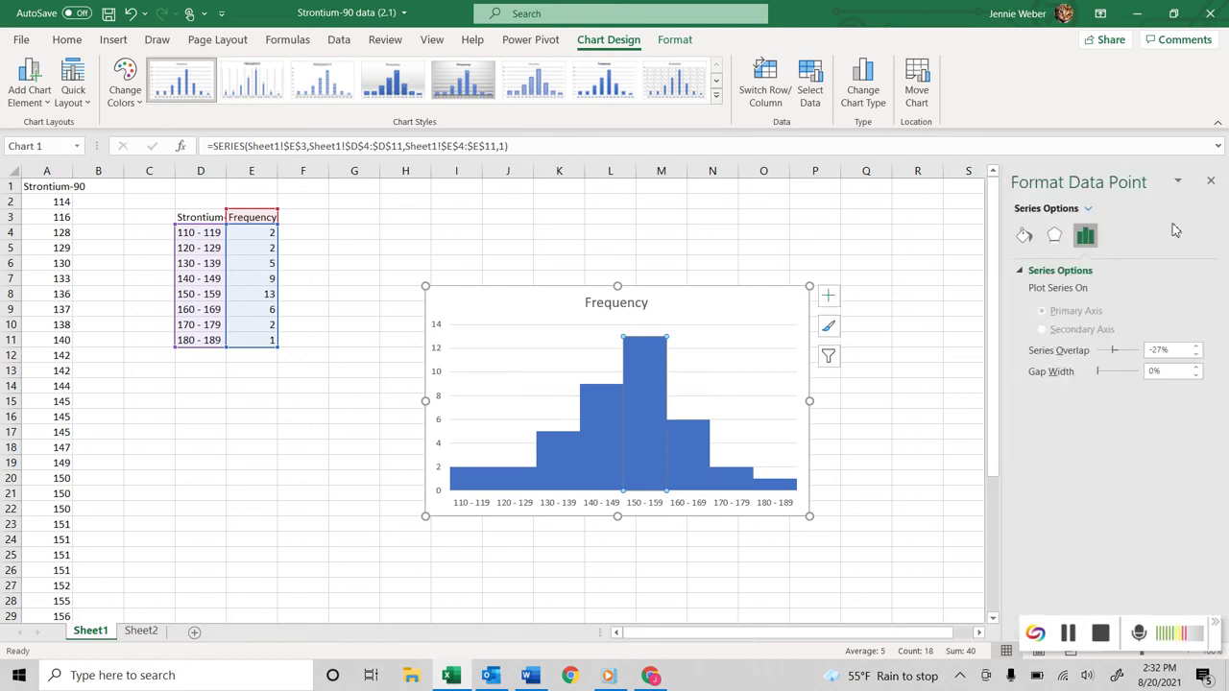
{"action": "left_click", "coordinate": [1209, 180]}
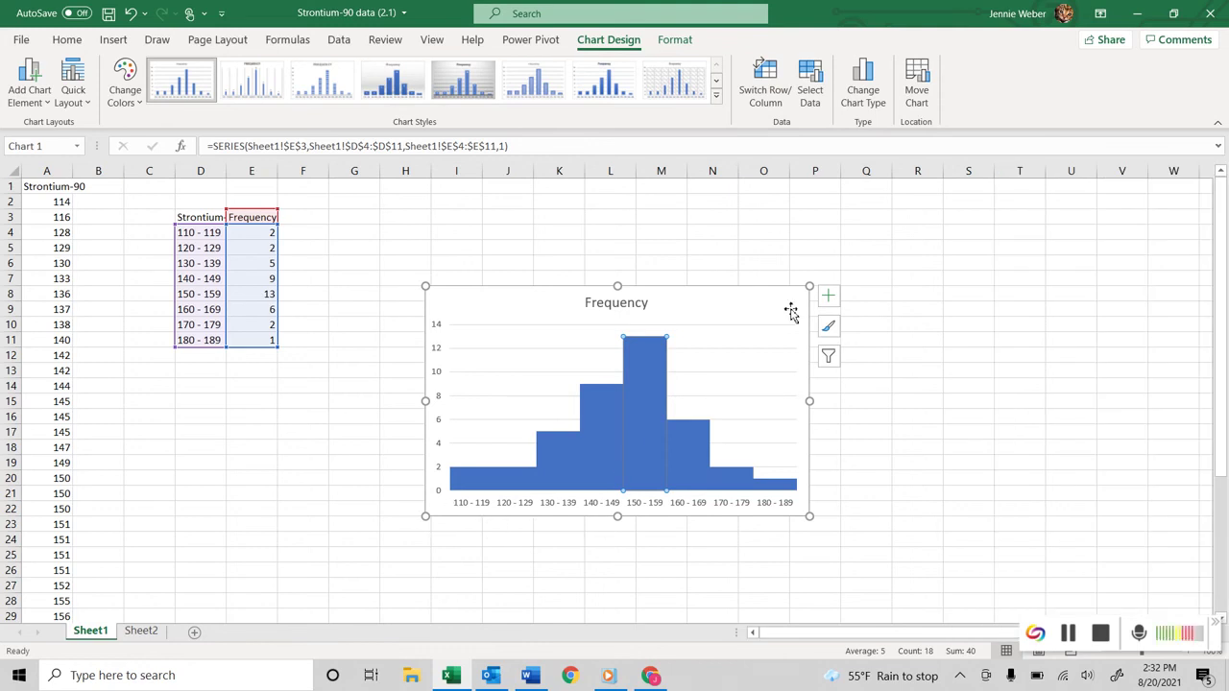
Step: Turn on Axis Titles in Chart Elements, leaving Data Labels, Data Table and Error Bars off
{"action": "left_click", "coordinate": [829, 296]}
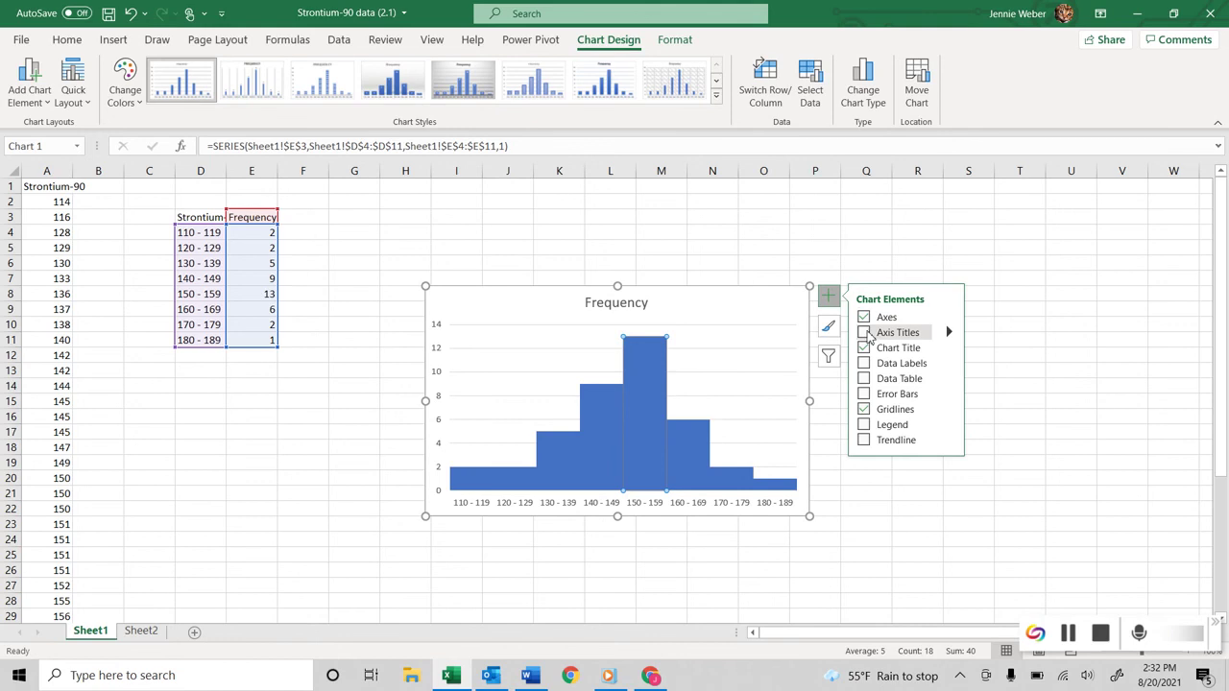
{"action": "left_click", "coordinate": [864, 332]}
{"action": "left_click", "coordinate": [864, 363]}
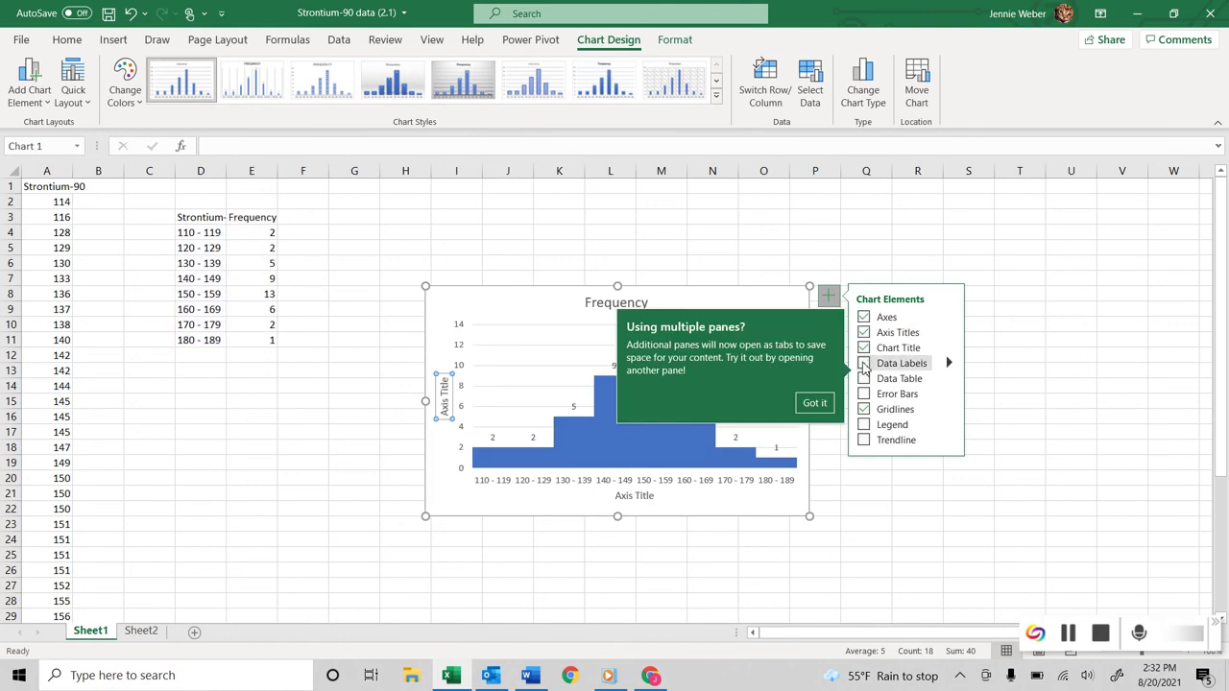
{"action": "left_click", "coordinate": [864, 364]}
{"action": "left_click", "coordinate": [864, 365]}
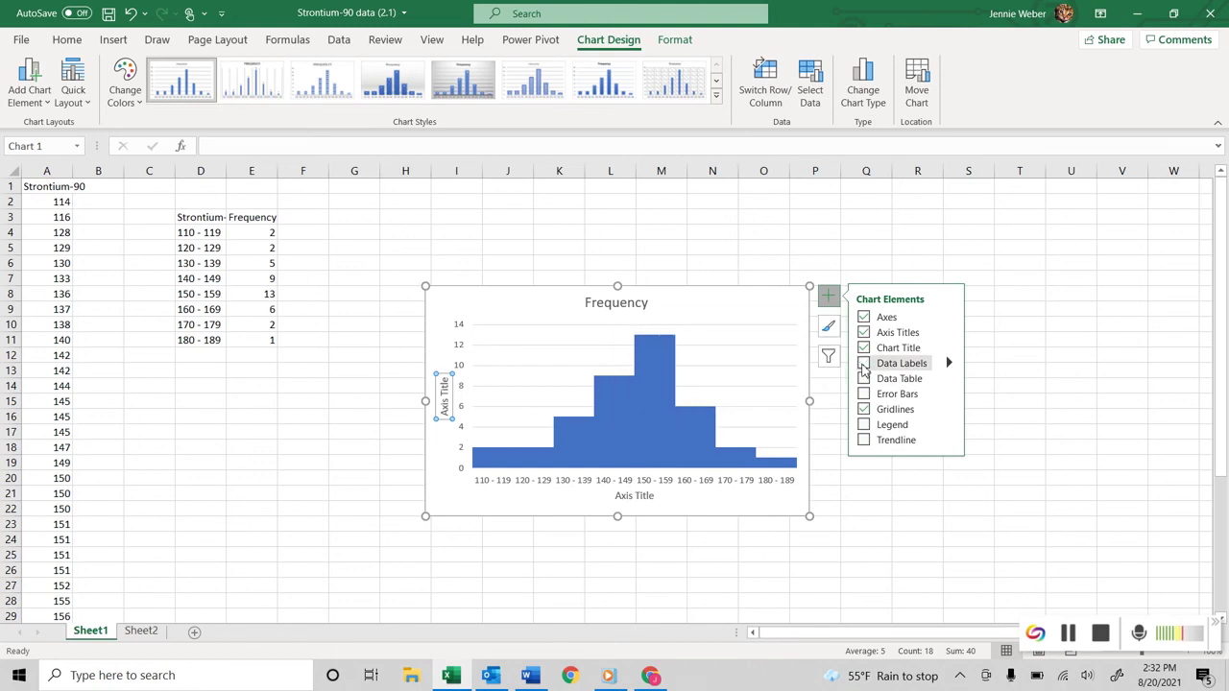
{"action": "left_click", "coordinate": [864, 365]}
{"action": "left_click", "coordinate": [863, 378]}
{"action": "left_click", "coordinate": [864, 378]}
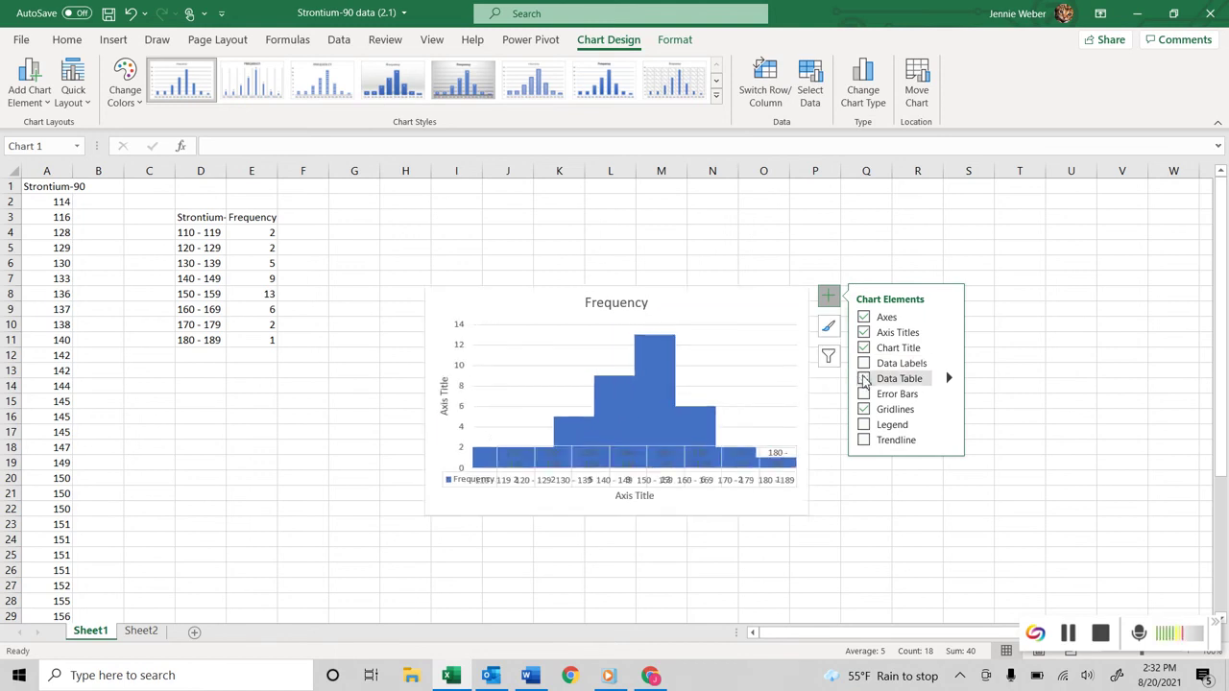
{"action": "left_click", "coordinate": [864, 363]}
{"action": "left_click", "coordinate": [864, 363]}
{"action": "left_click", "coordinate": [864, 378]}
{"action": "left_click", "coordinate": [863, 395]}
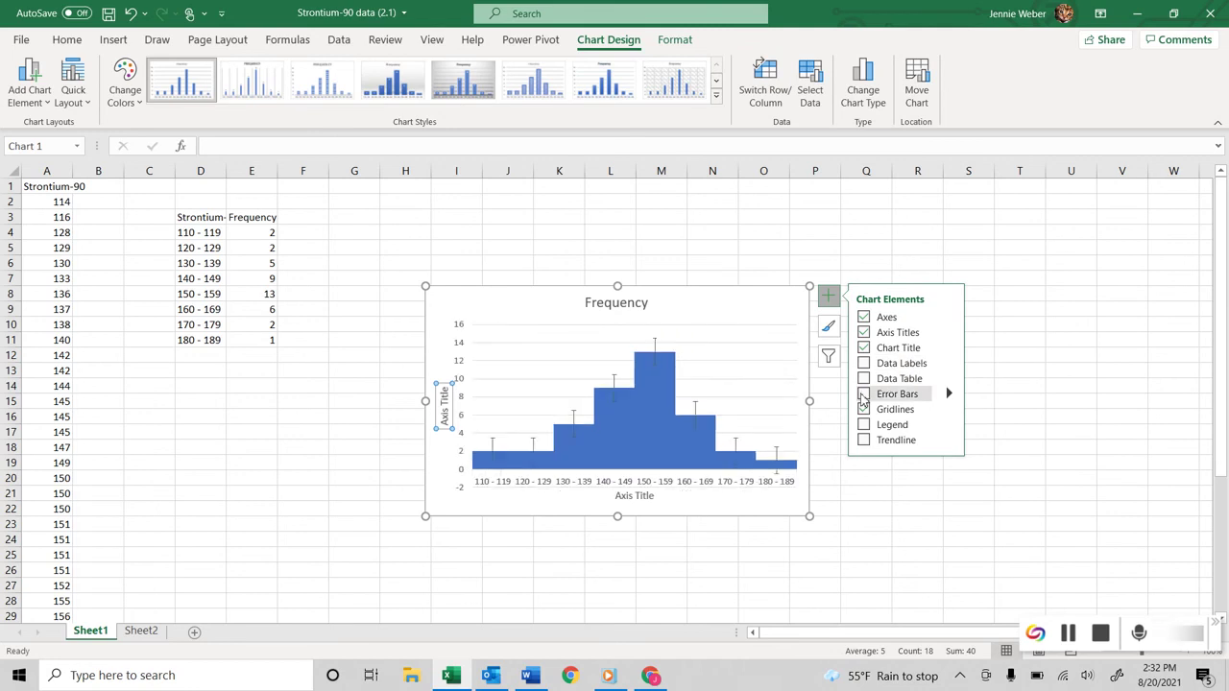
{"action": "left_click", "coordinate": [863, 394]}
{"action": "left_click", "coordinate": [863, 409]}
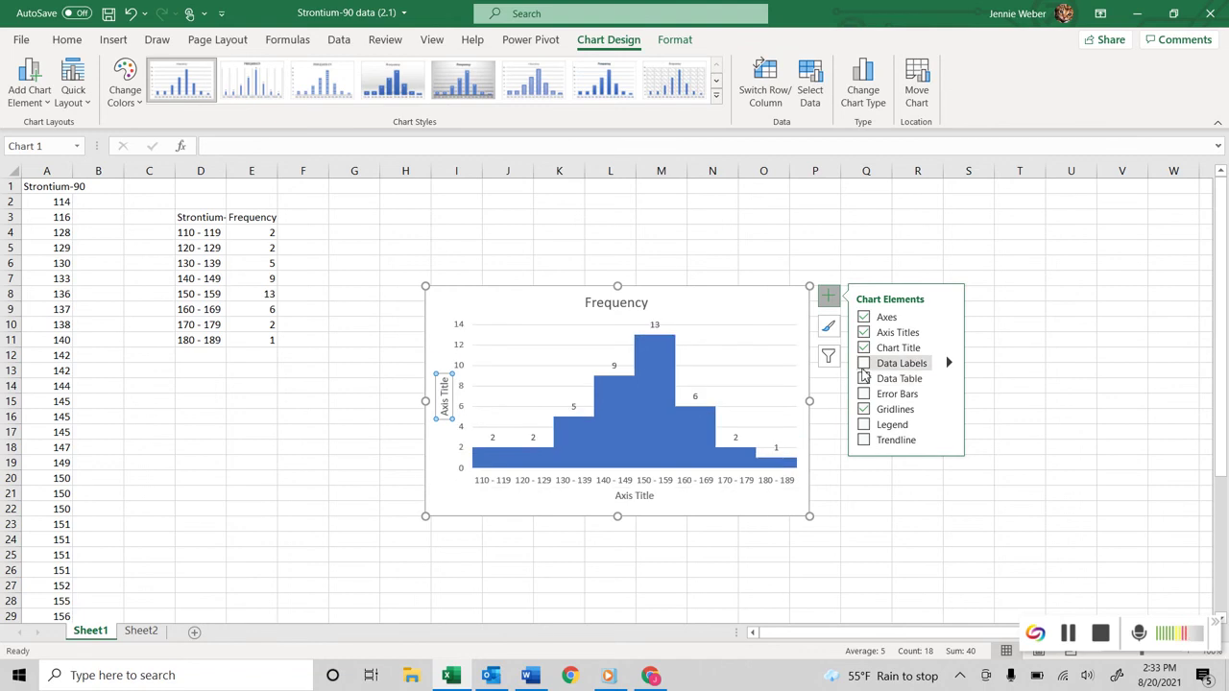
Step: Replace the chart title 'Frequency' with 'Strontium-90 Levels'
{"action": "left_click", "coordinate": [726, 561]}
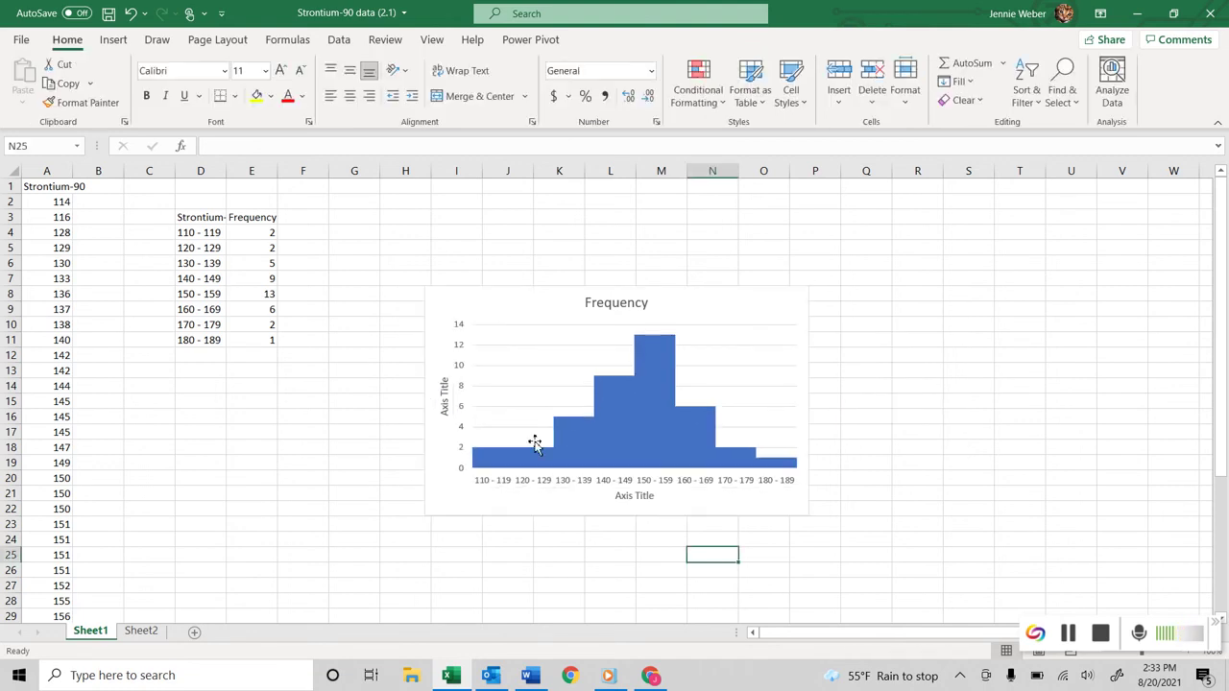
{"action": "double_click", "coordinate": [514, 386]}
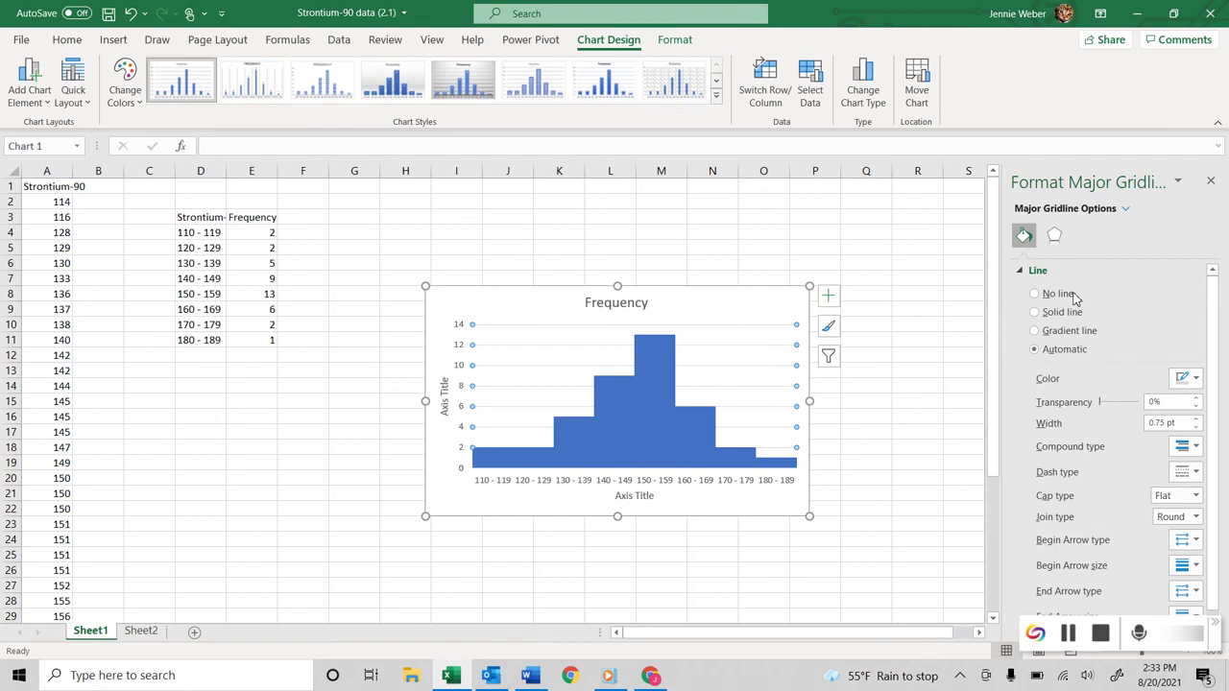
{"action": "left_click", "coordinate": [659, 556]}
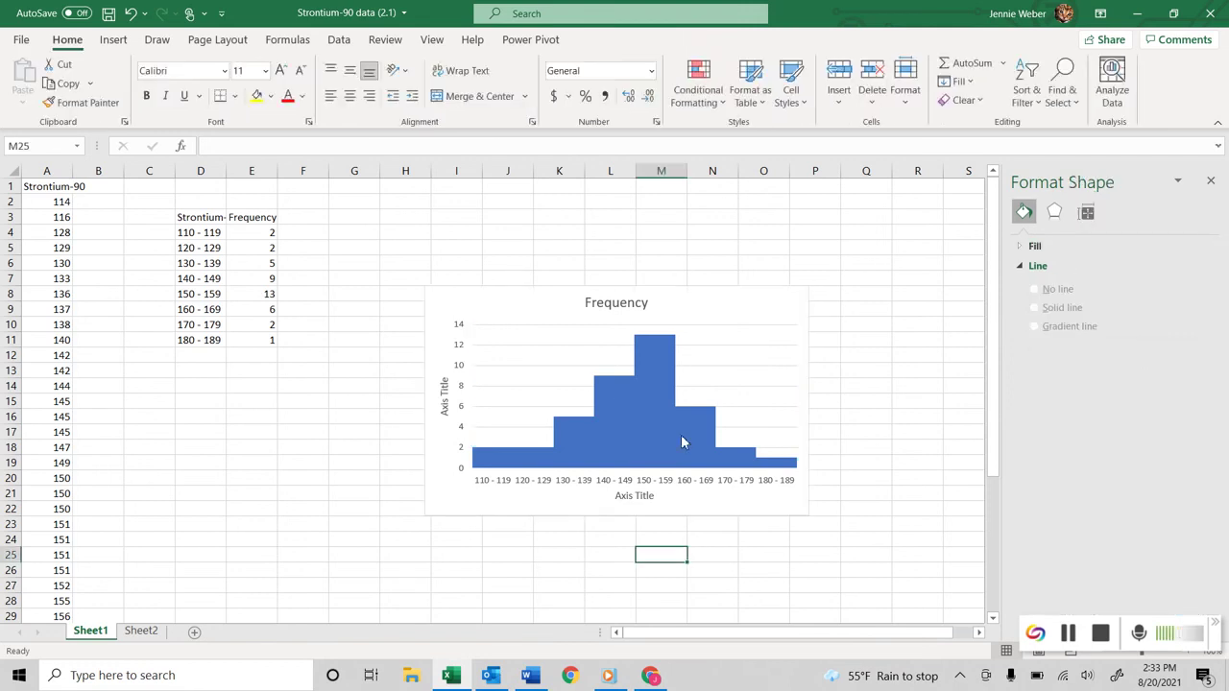
{"action": "left_click", "coordinate": [708, 311]}
{"action": "left_click", "coordinate": [648, 303]}
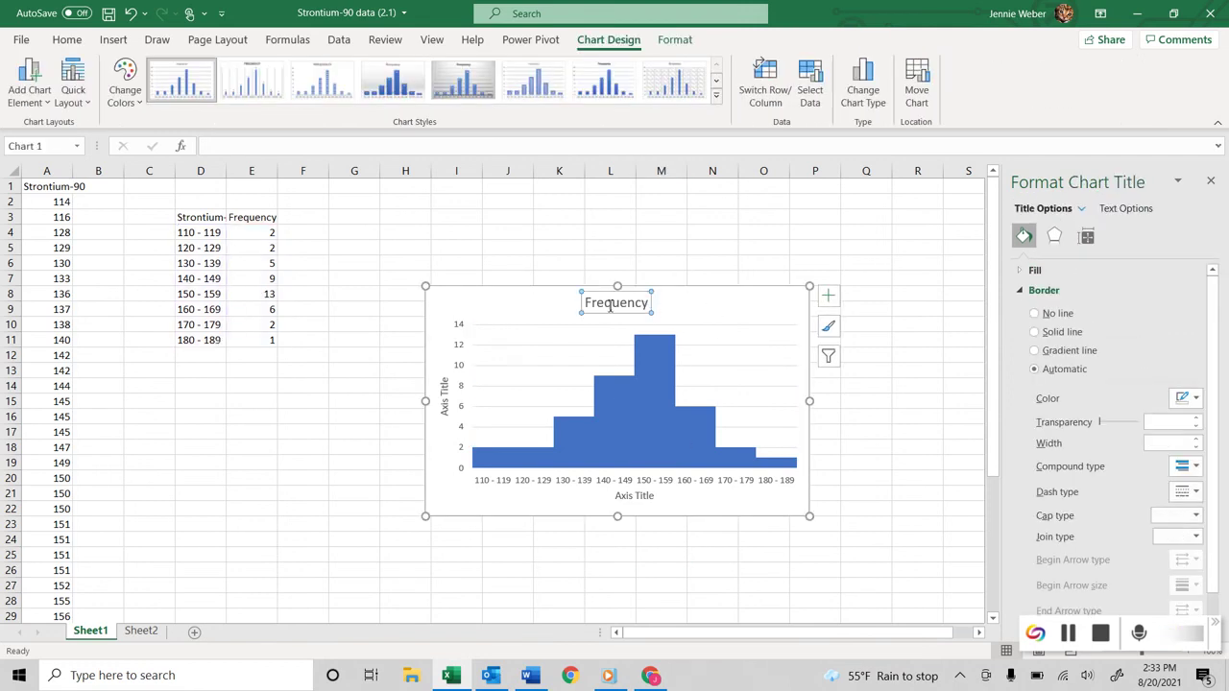
{"action": "left_click_drag", "start_coordinate": [588, 303], "coordinate": [669, 302]}
{"action": "type", "text": "Strontium"}
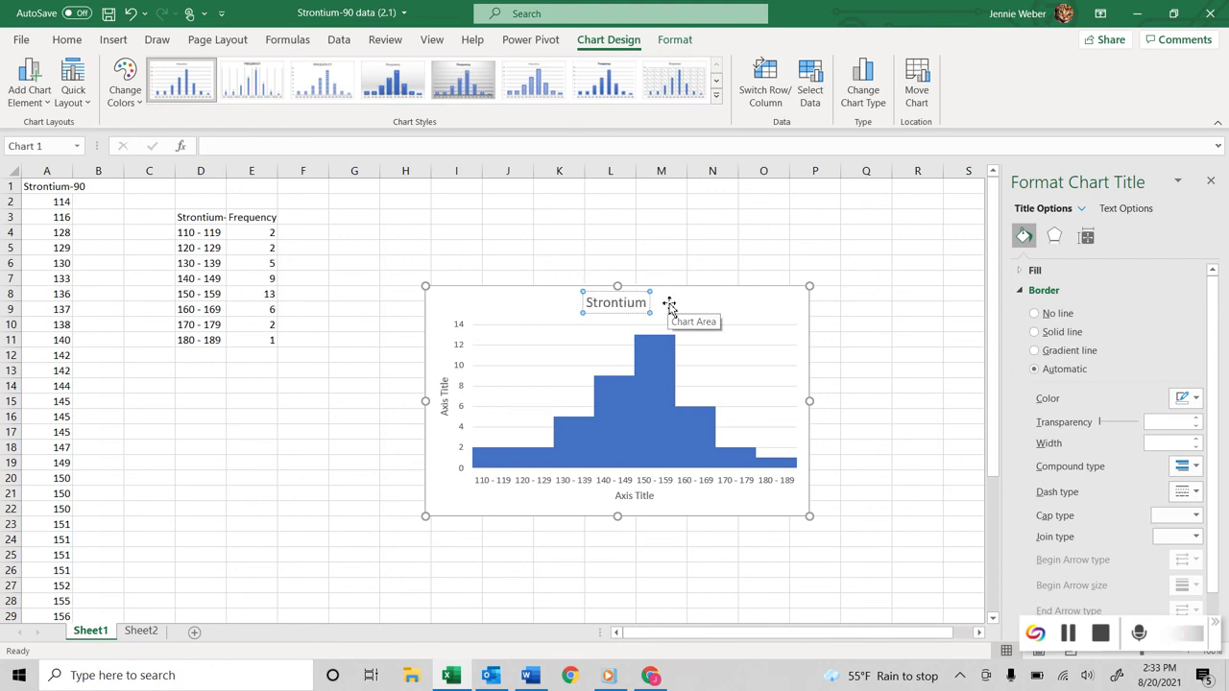
{"action": "type", "text": "-90 Levels"}
{"action": "key", "text": "Return"}
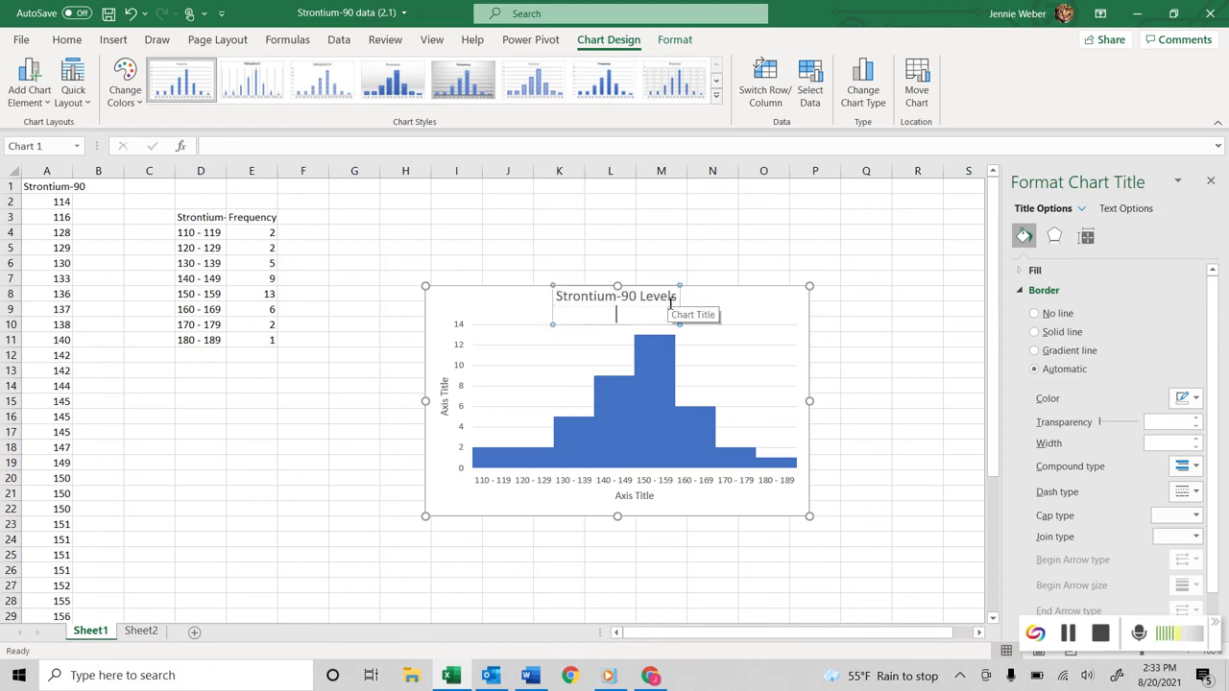
{"action": "key", "text": "BackSpace"}
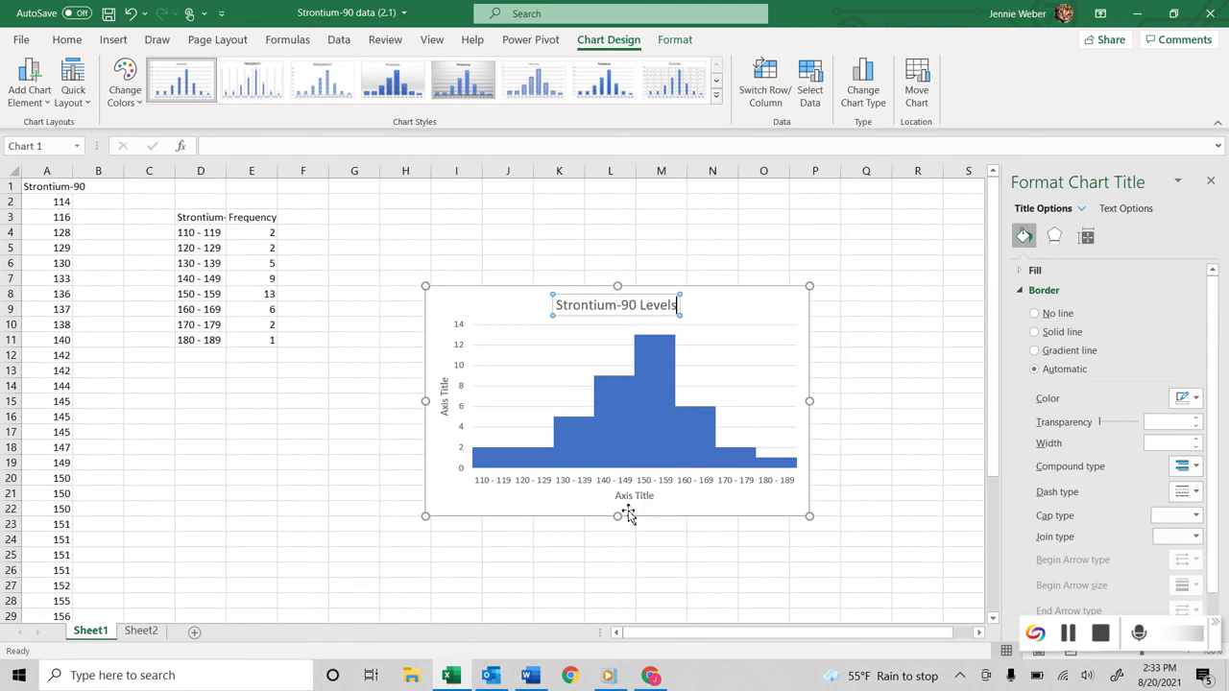
Step: Label the horizontal axis 'Strontium-90 Levels' and the vertical axis 'Frequency'
{"action": "left_click", "coordinate": [629, 498]}
{"action": "triple_click", "coordinate": [622, 497]}
{"action": "type", "text": "Strongi"}
{"action": "key", "text": "BackSpace"}
{"action": "key", "text": "BackSpace"}
{"action": "type", "text": "tium-90 Levels"}
{"action": "left_click", "coordinate": [448, 393]}
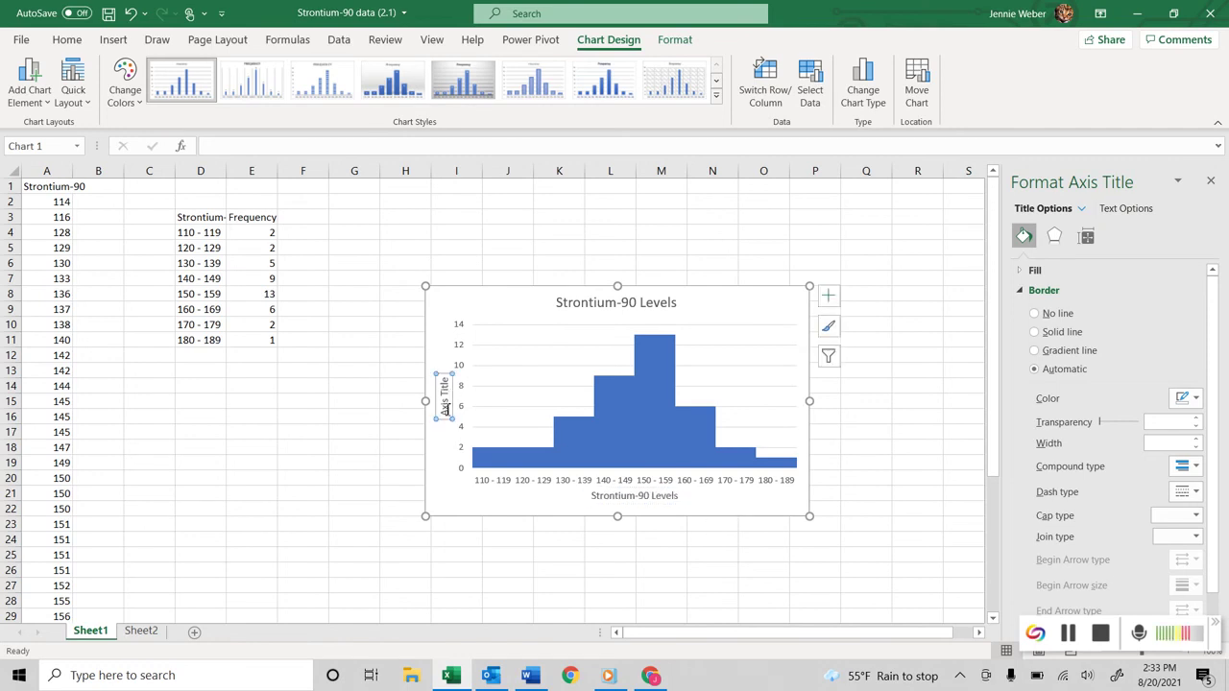
{"action": "left_click_drag", "start_coordinate": [446, 414], "coordinate": [443, 377]}
{"action": "type", "text": "Frequency"}
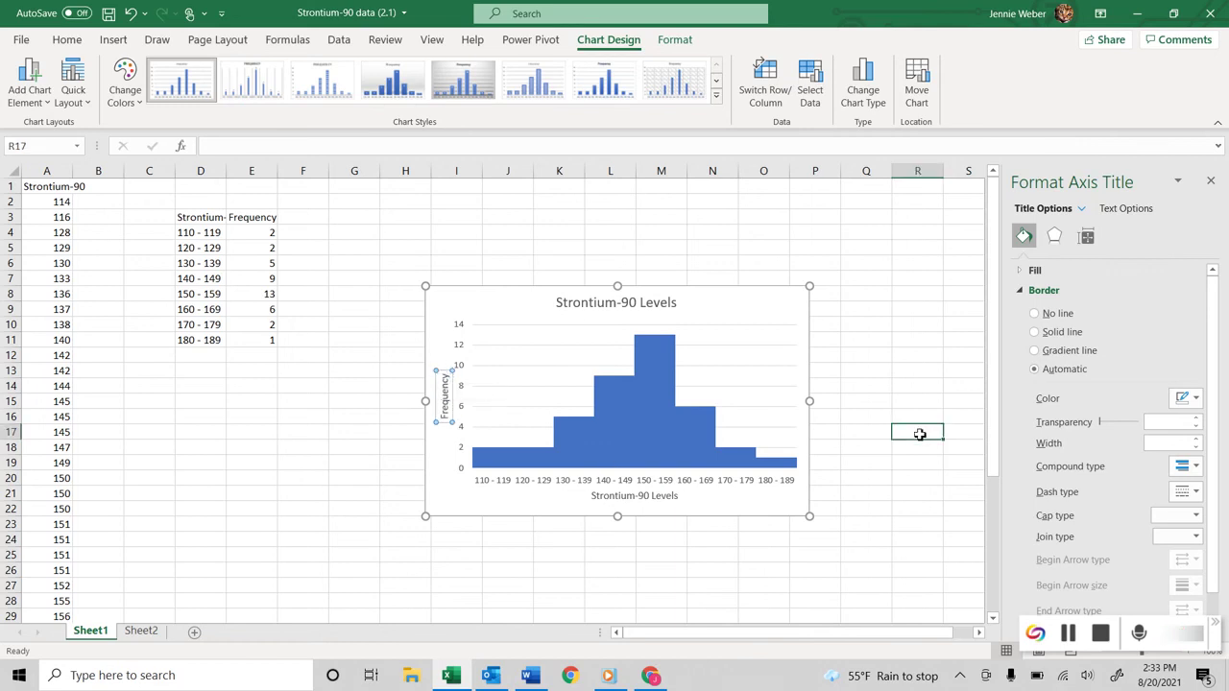
{"action": "left_click", "coordinate": [919, 434]}
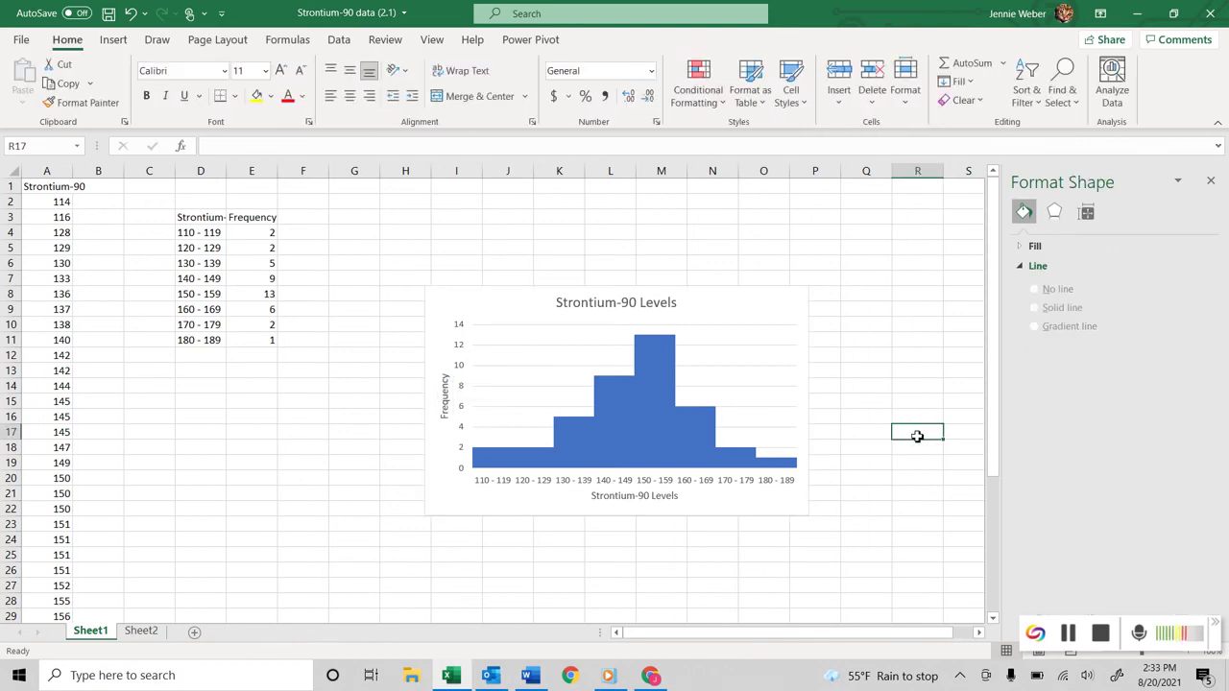
{"action": "left_click_drag", "start_coordinate": [192, 218], "coordinate": [269, 339]}
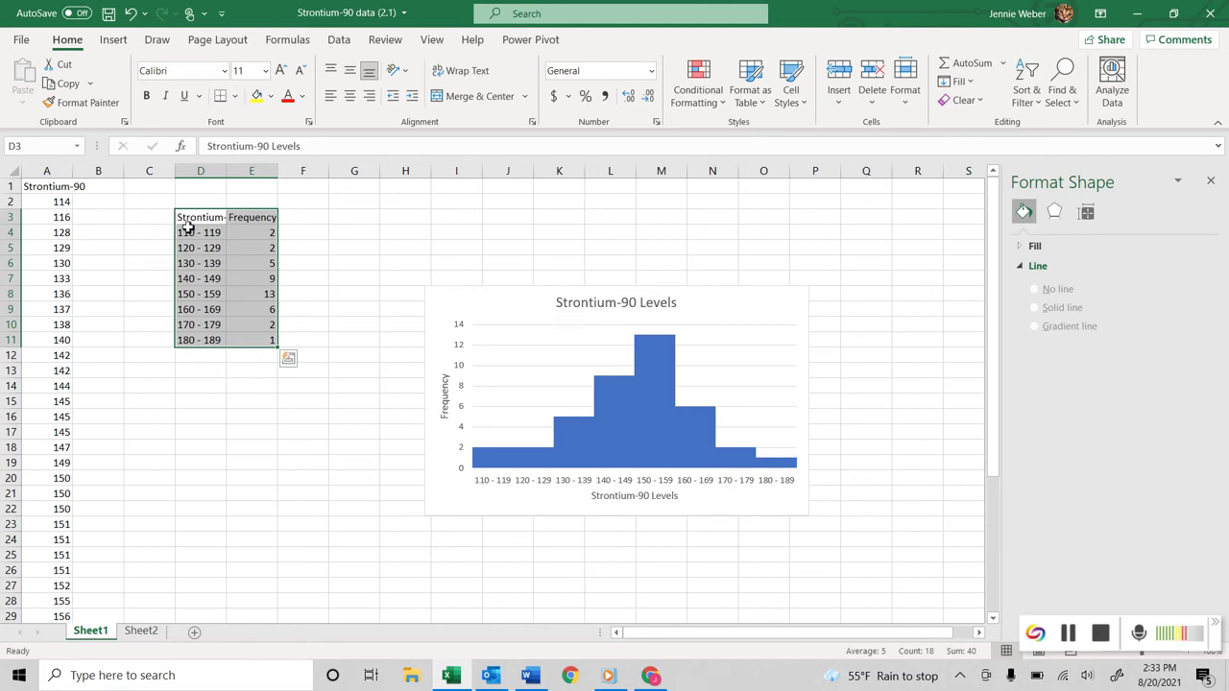
{"action": "left_click", "coordinate": [366, 433]}
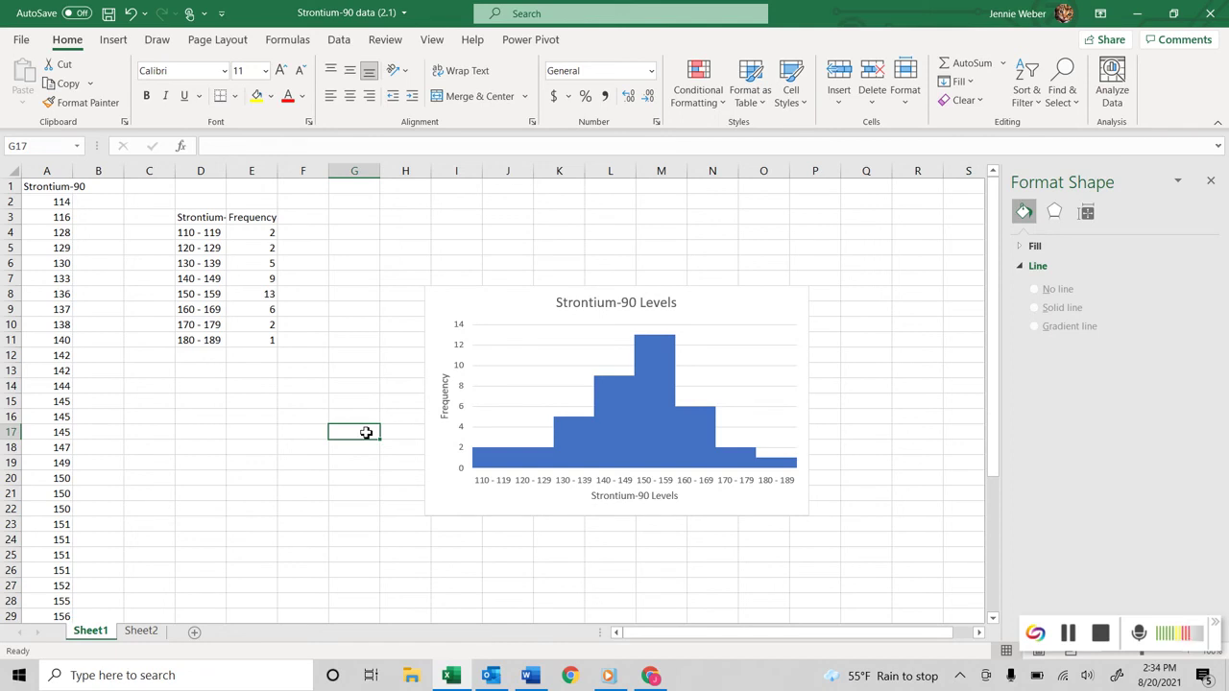
{"action": "left_click", "coordinate": [240, 231]}
{"action": "left_click_drag", "start_coordinate": [240, 231], "coordinate": [247, 332]}
{"action": "left_click", "coordinate": [251, 402]}
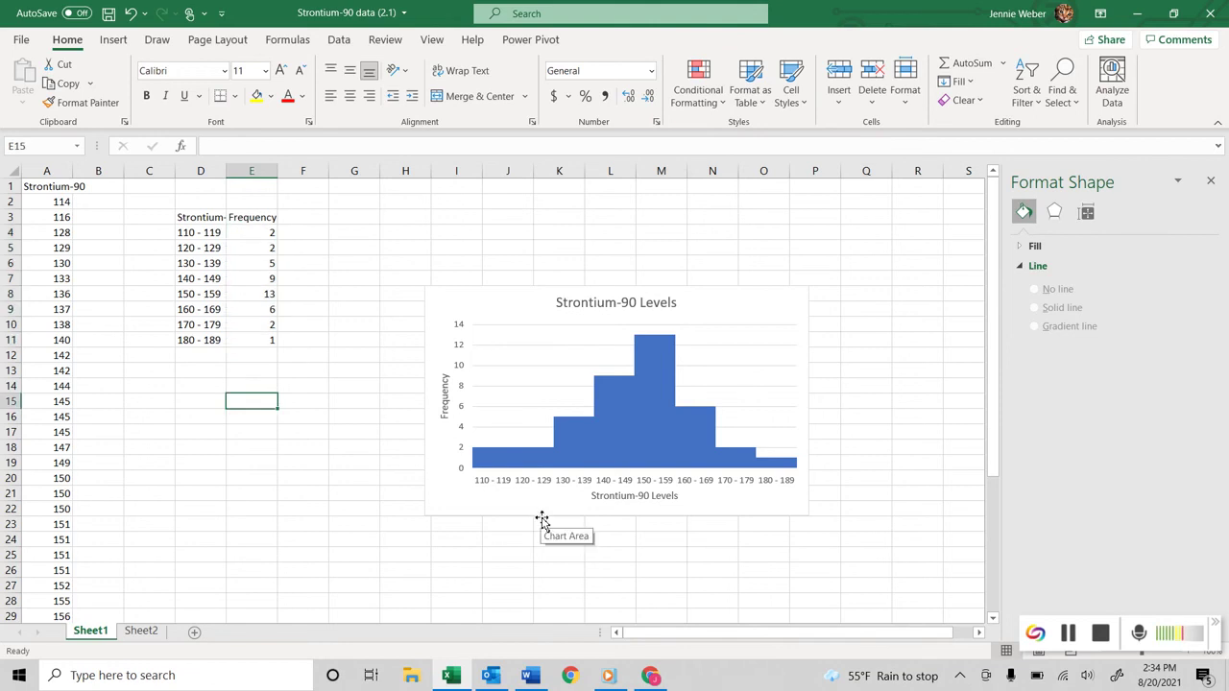